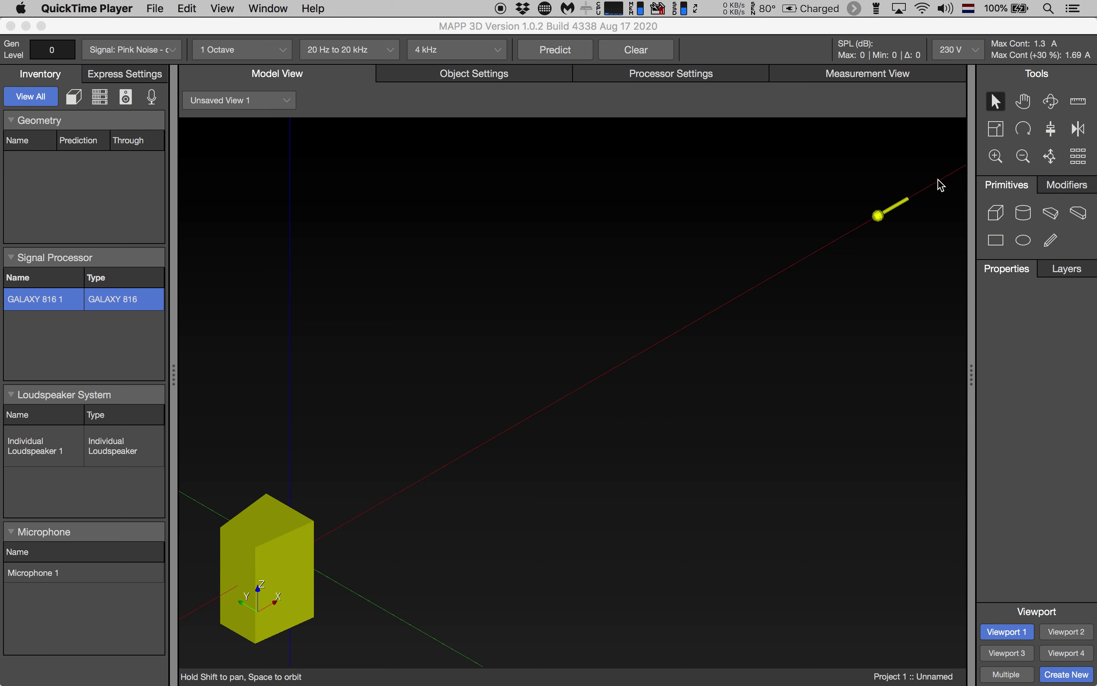
Step: Show Microphone 1's measurement graphs, auto-set the propagation delay to 15.28 ms, and run Predict
click(928, 83)
click(927, 84)
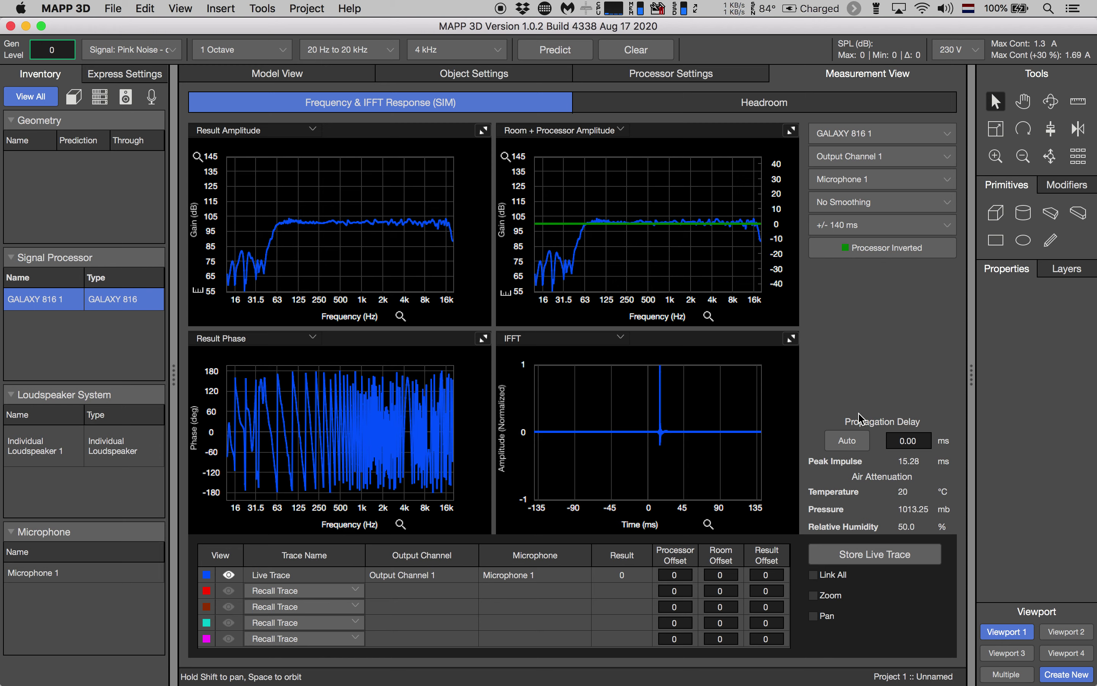
click(850, 443)
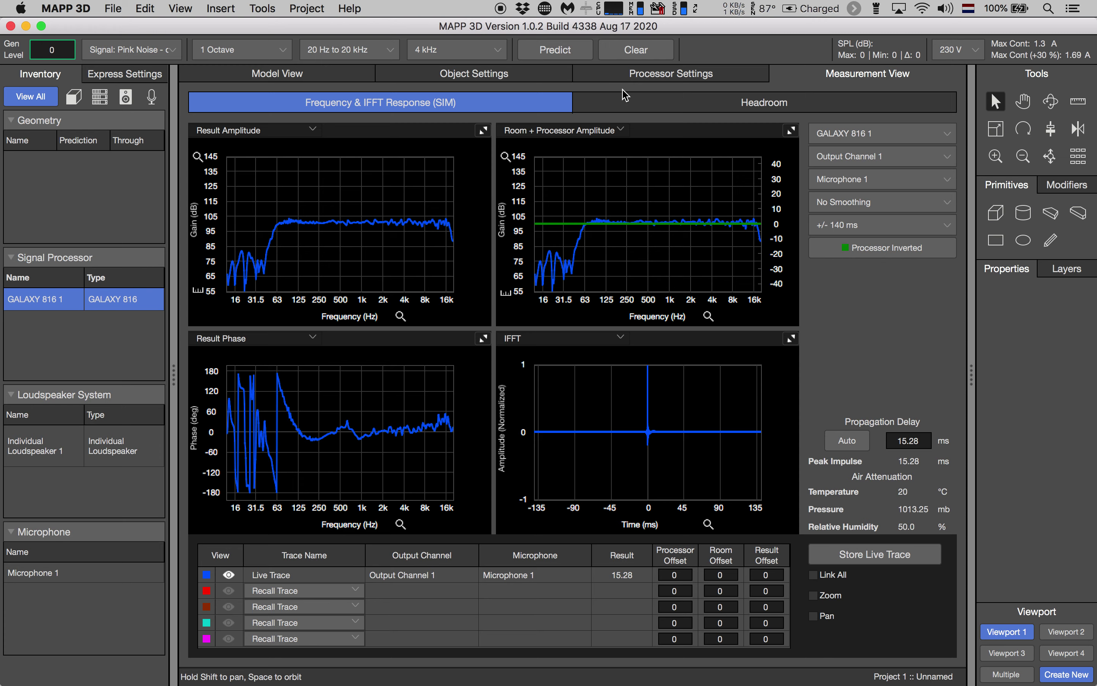
click(580, 55)
Step: Export the microphone data as Example.xls with the extension shown, dismissing the success alert
click(114, 9)
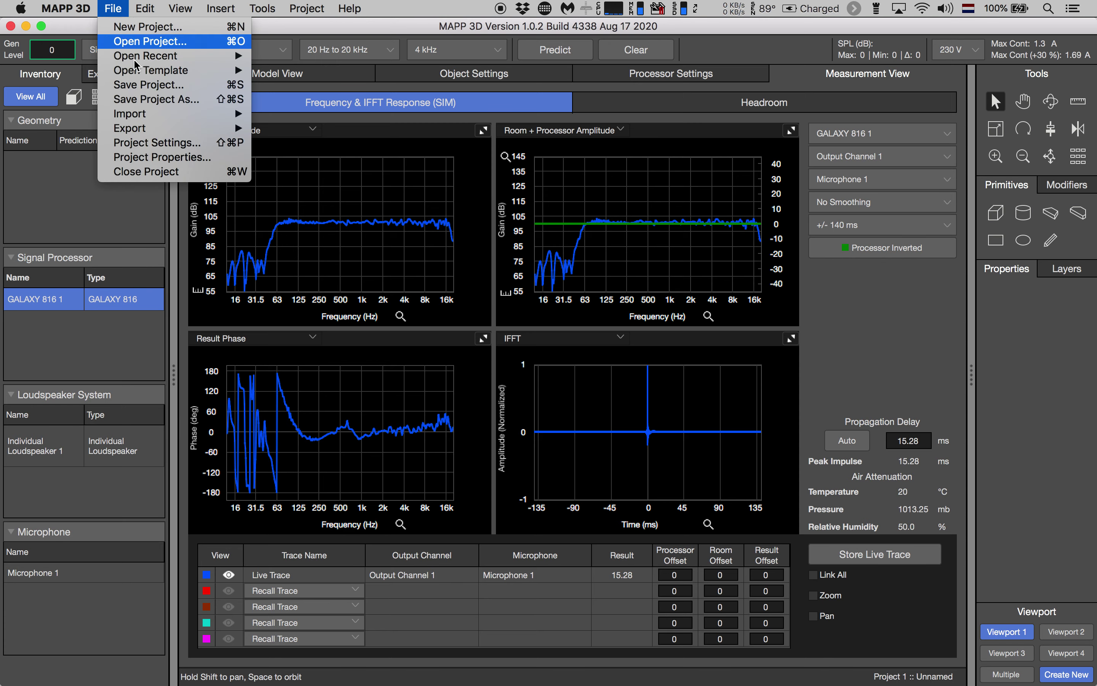
mouse_move(202, 128)
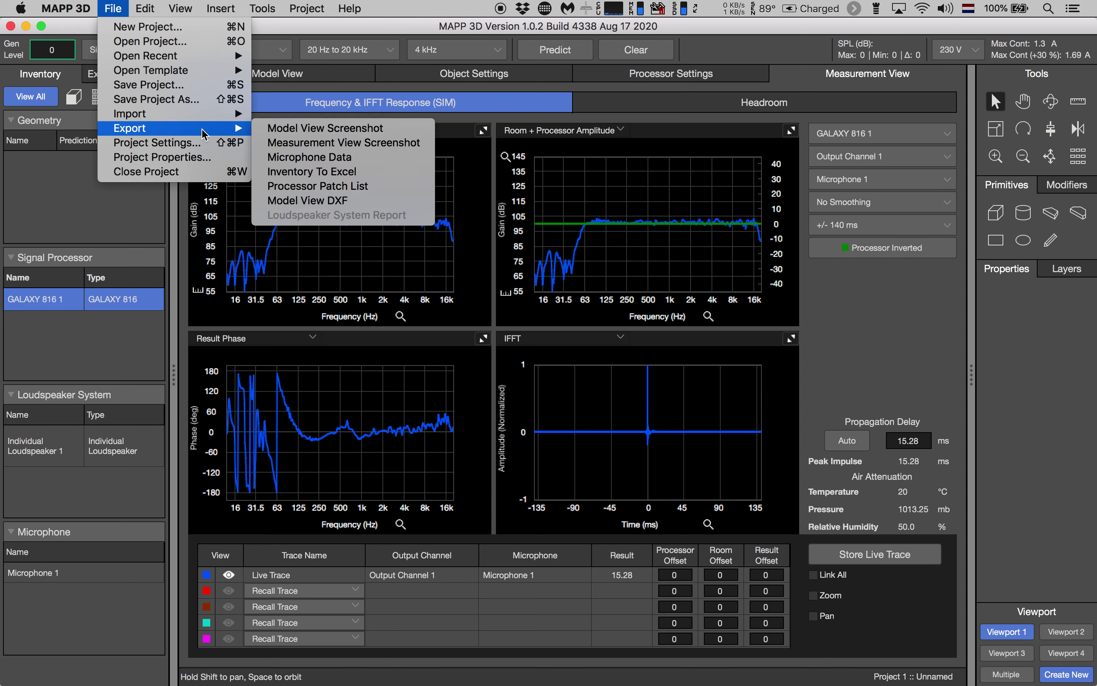
click(362, 163)
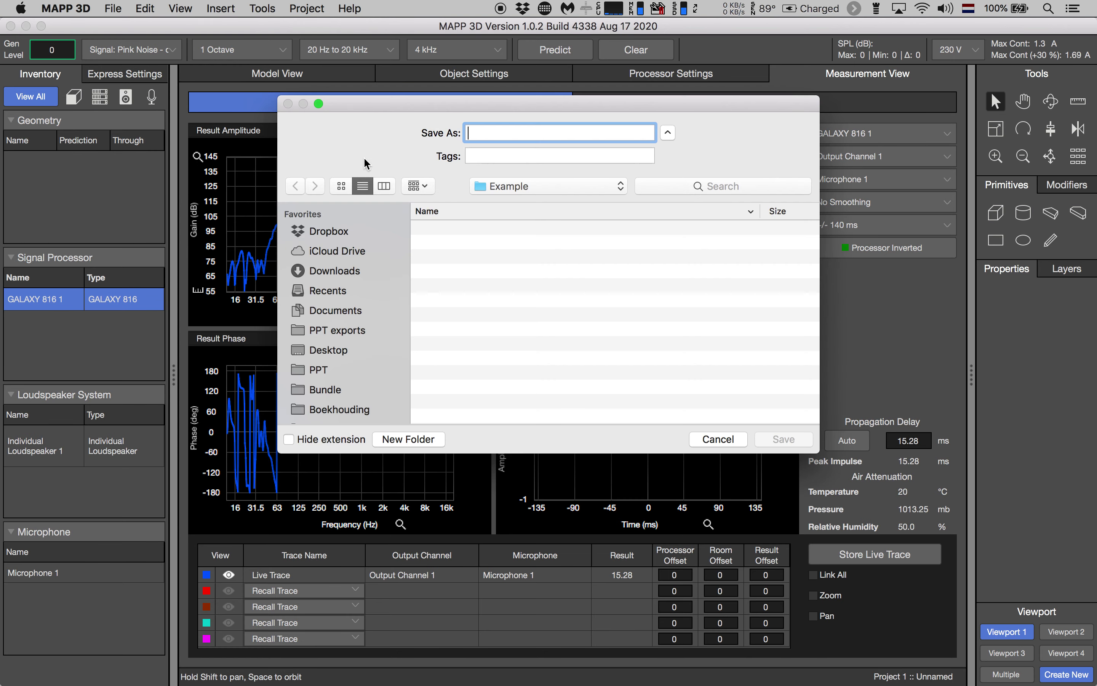
text(Exampl)
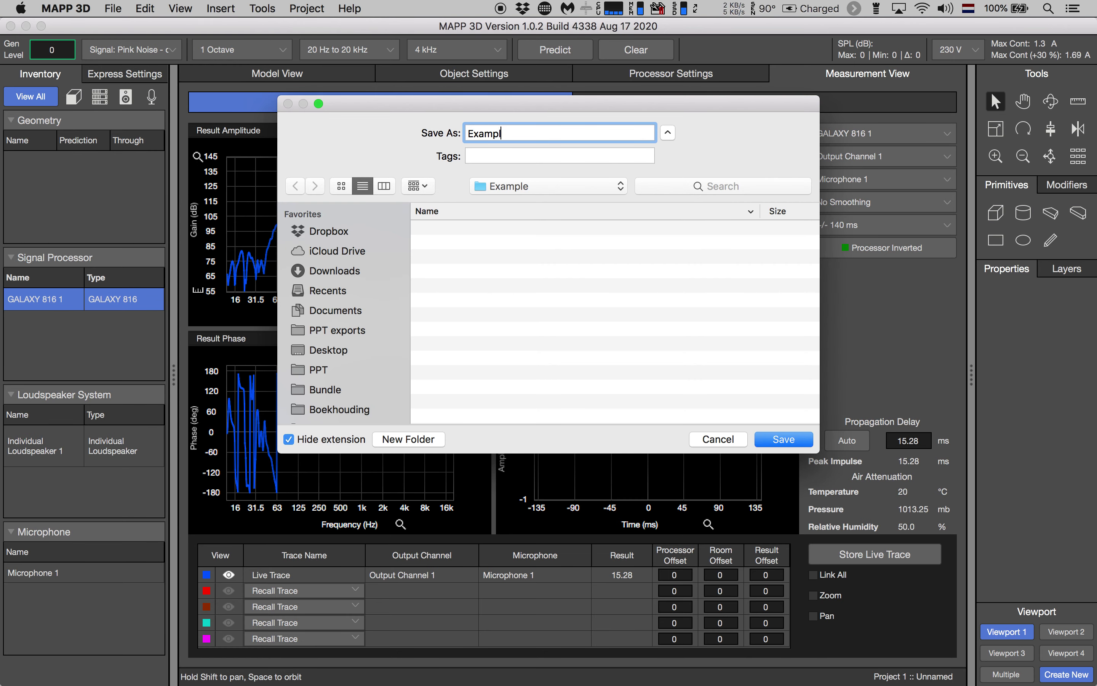
text(e)
click(297, 439)
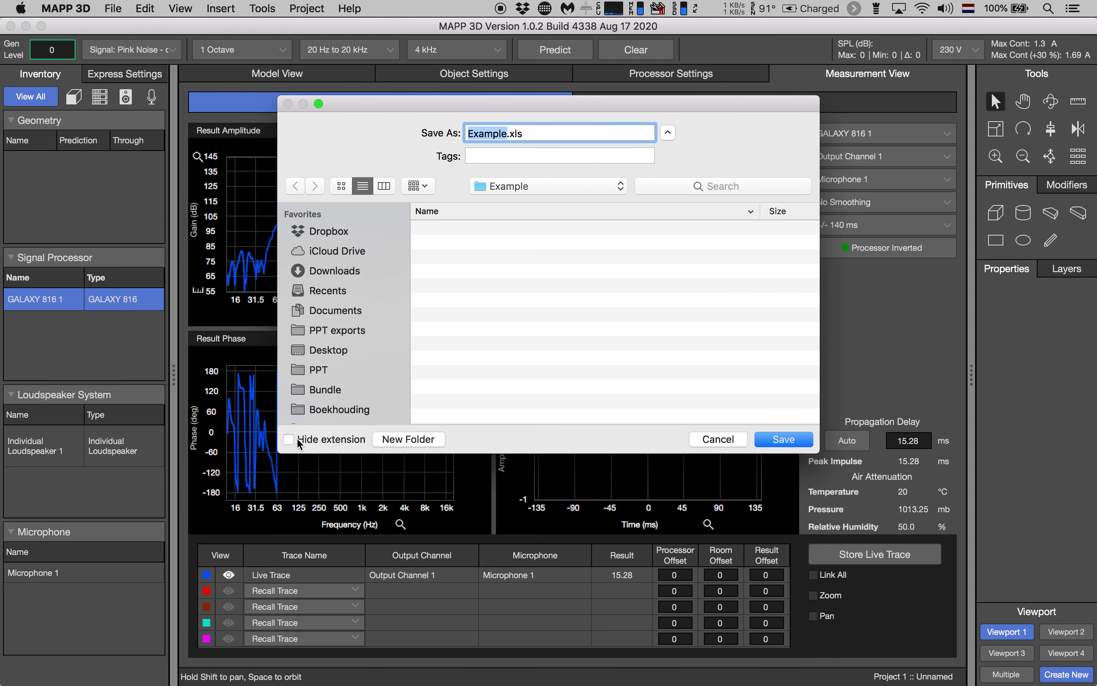
click(781, 446)
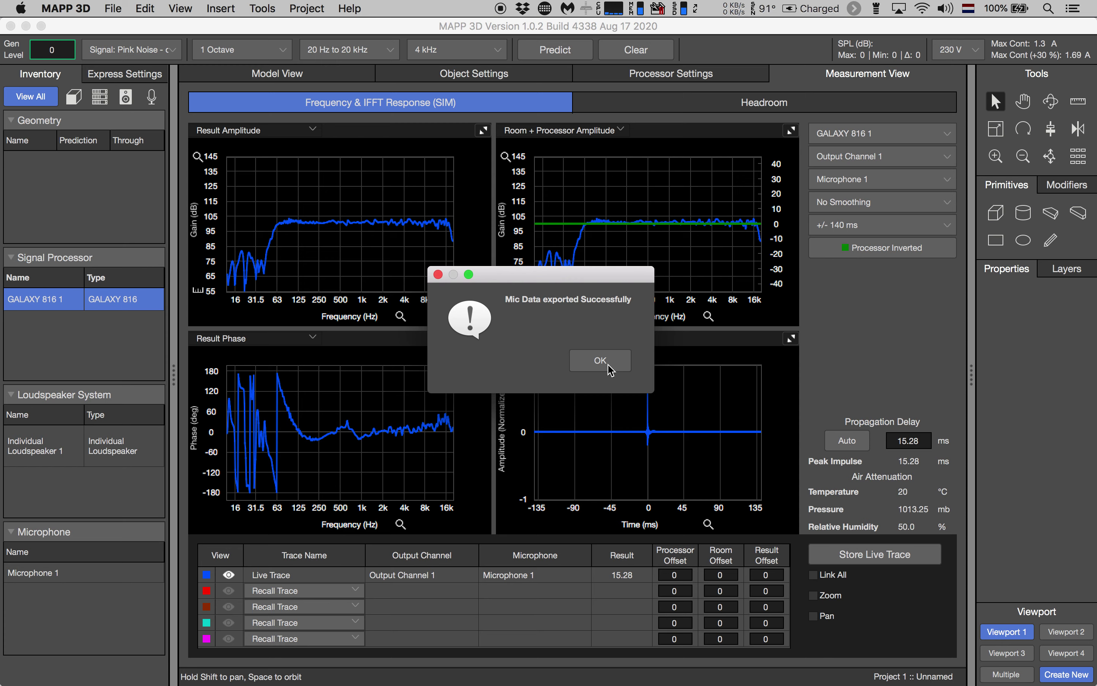
click(601, 361)
key(super+Tab)
key(super+Tab)
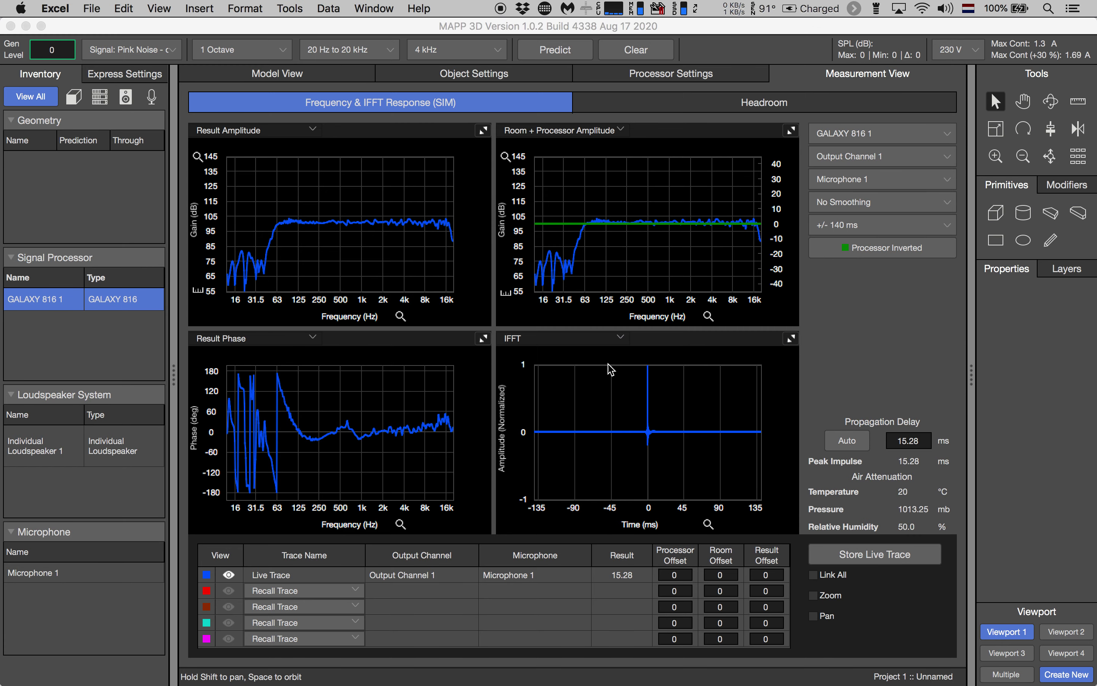
Step: Open Example.xls from the Example folder in Excel and maximize the window
click(92, 9)
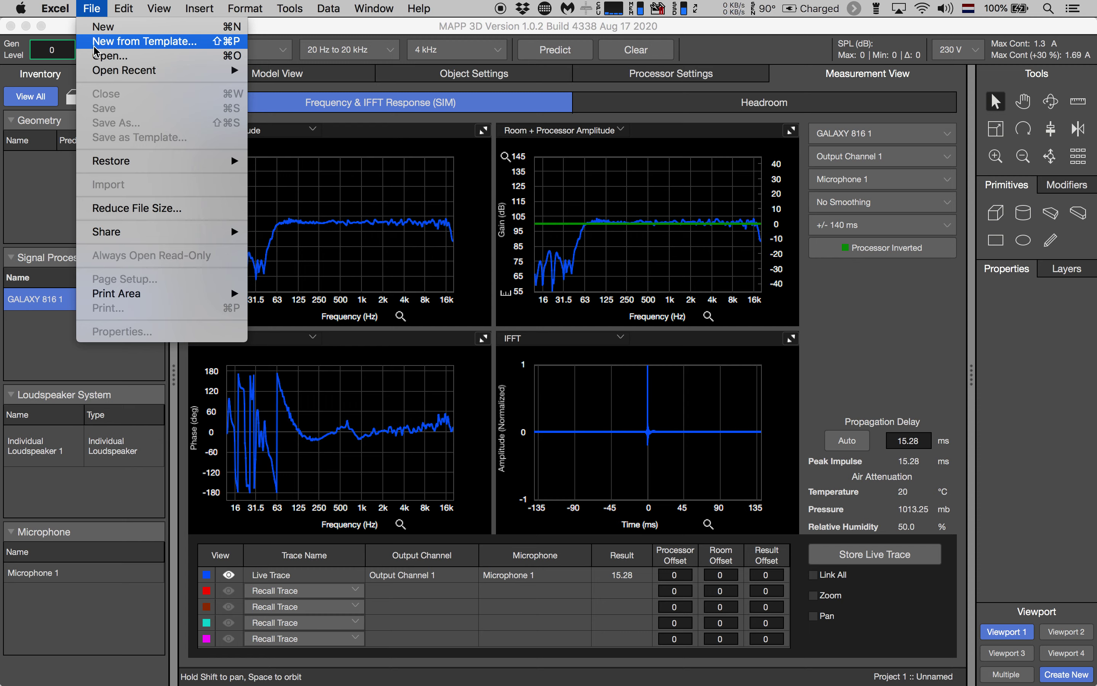
click(95, 58)
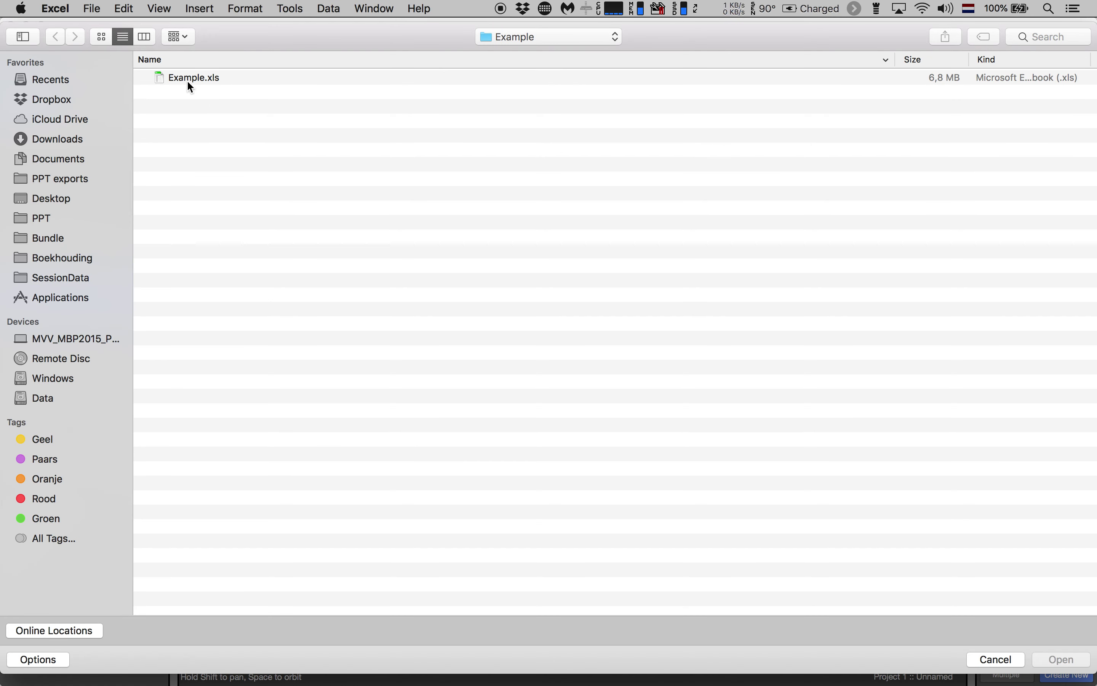
click(191, 77)
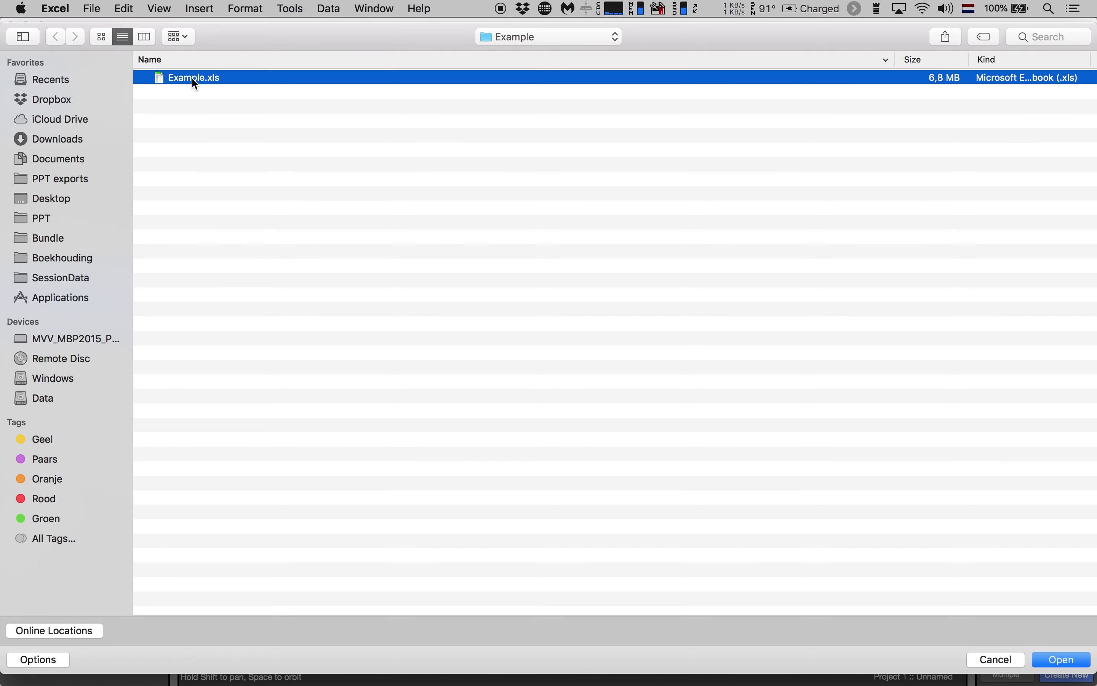
click(1061, 658)
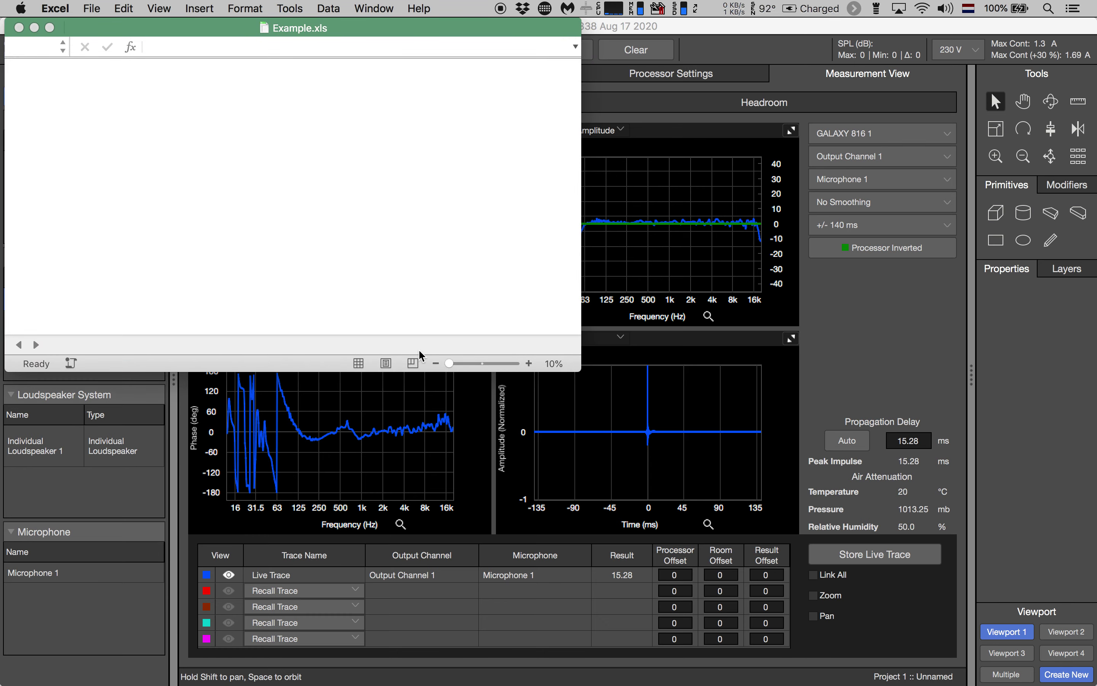
click(50, 28)
click(41, 142)
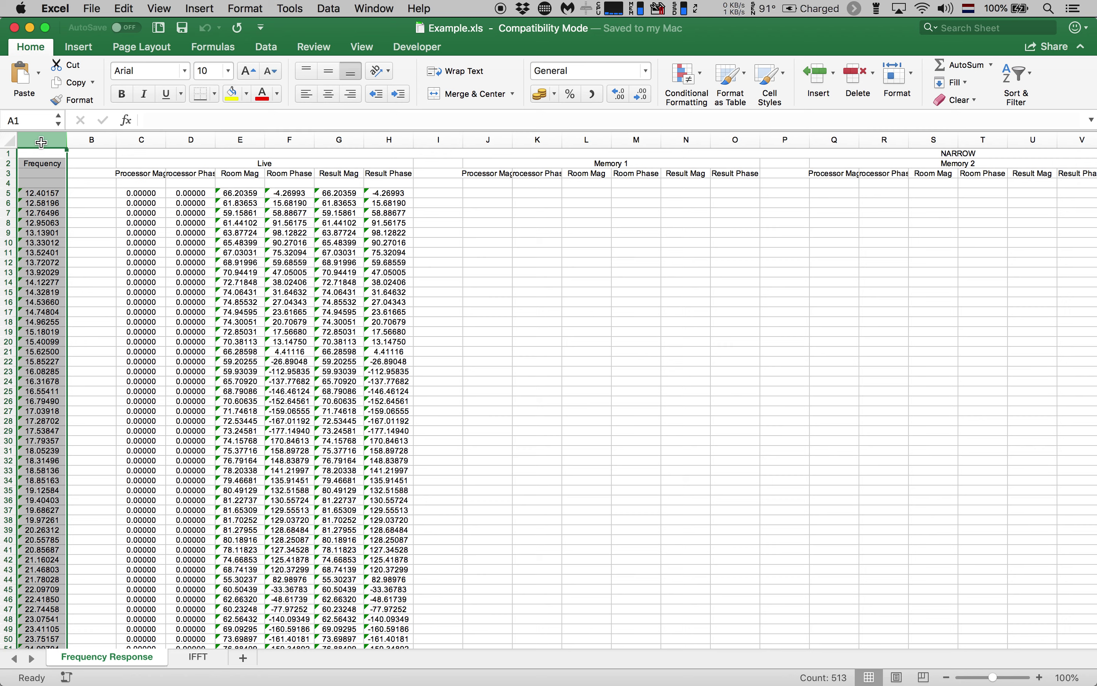
super+click(146, 135)
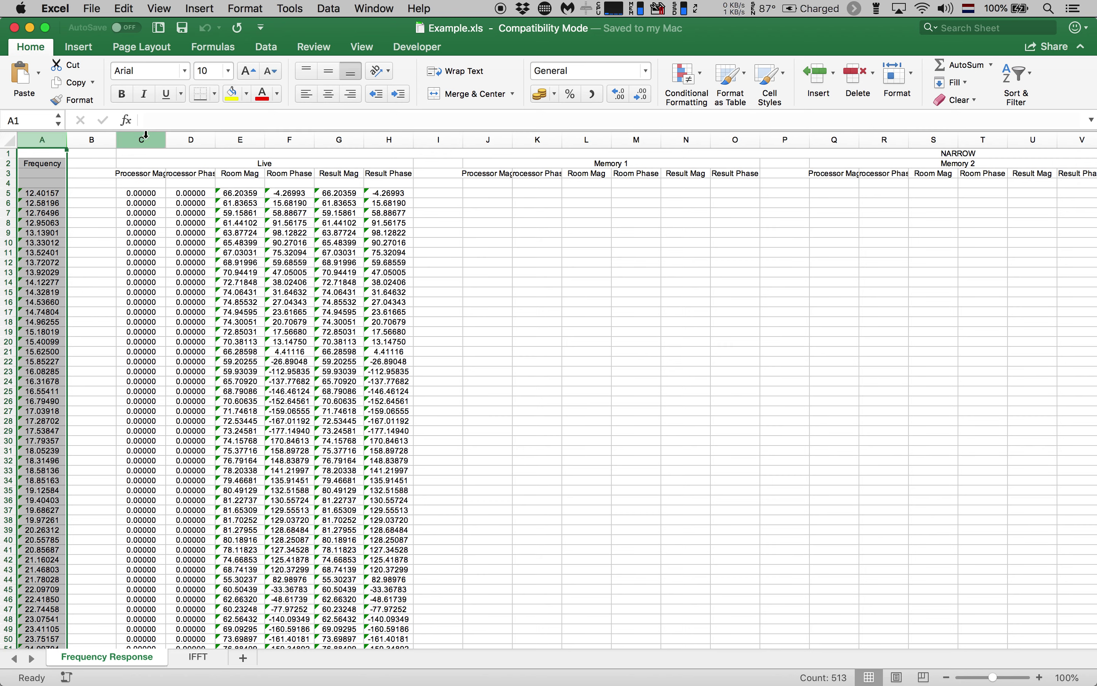
click(145, 136)
drag(146, 136, 383, 144)
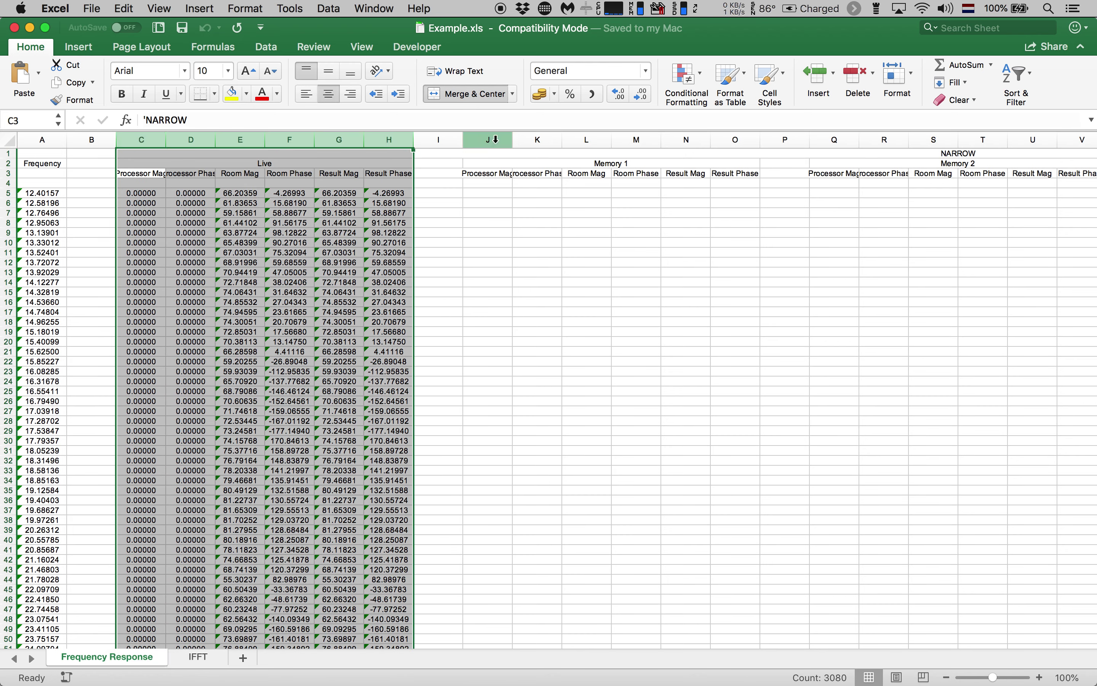
drag(496, 138, 738, 139)
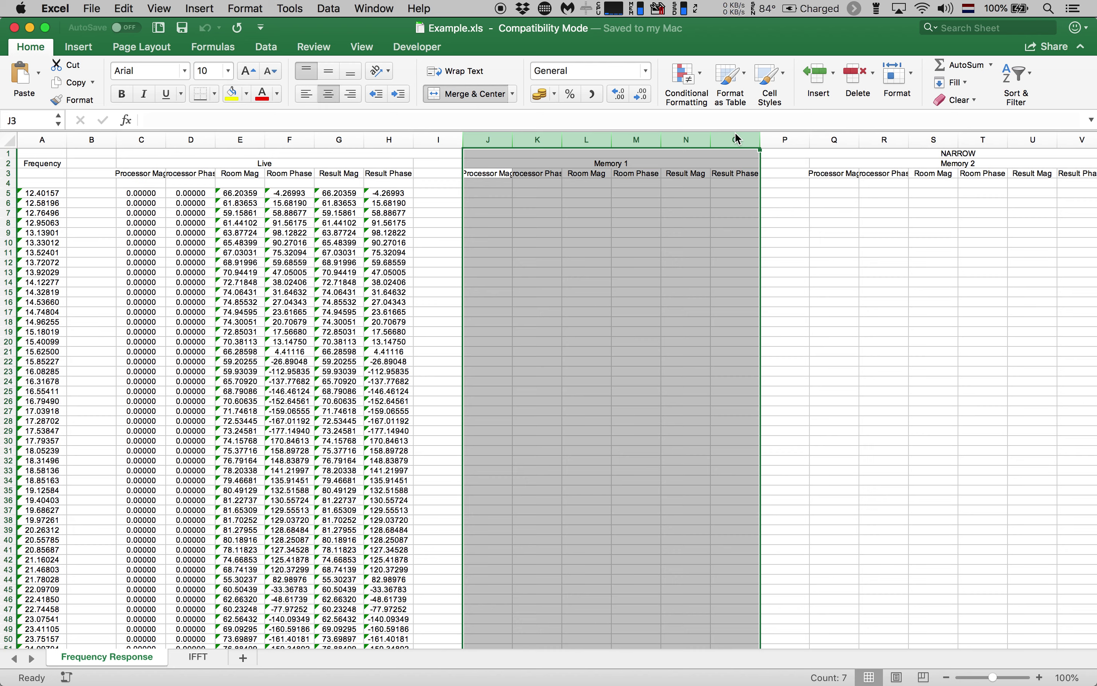
click(11, 153)
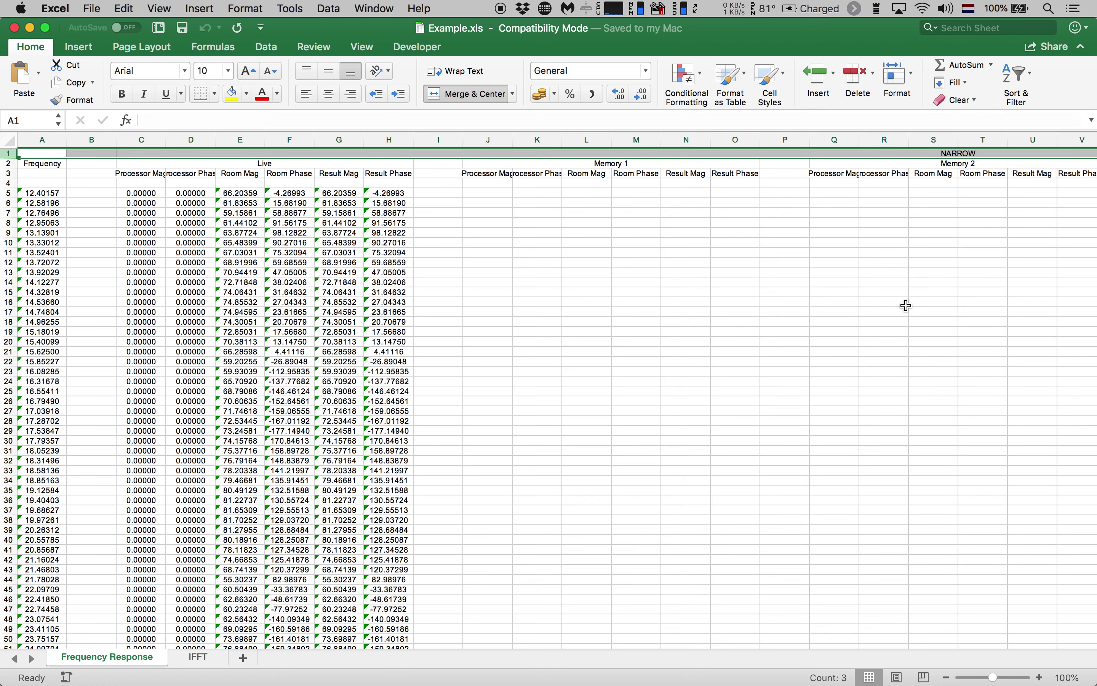
scroll(907, 307, right, 1)
scroll(907, 307, right, 15)
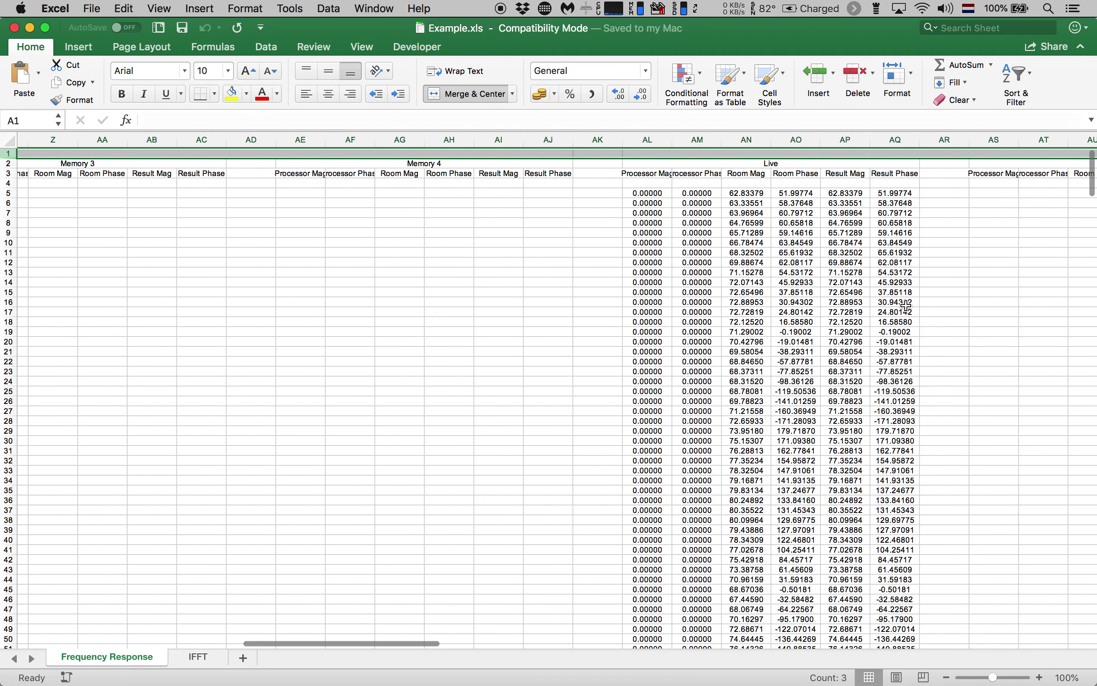
scroll(907, 306, right, 5)
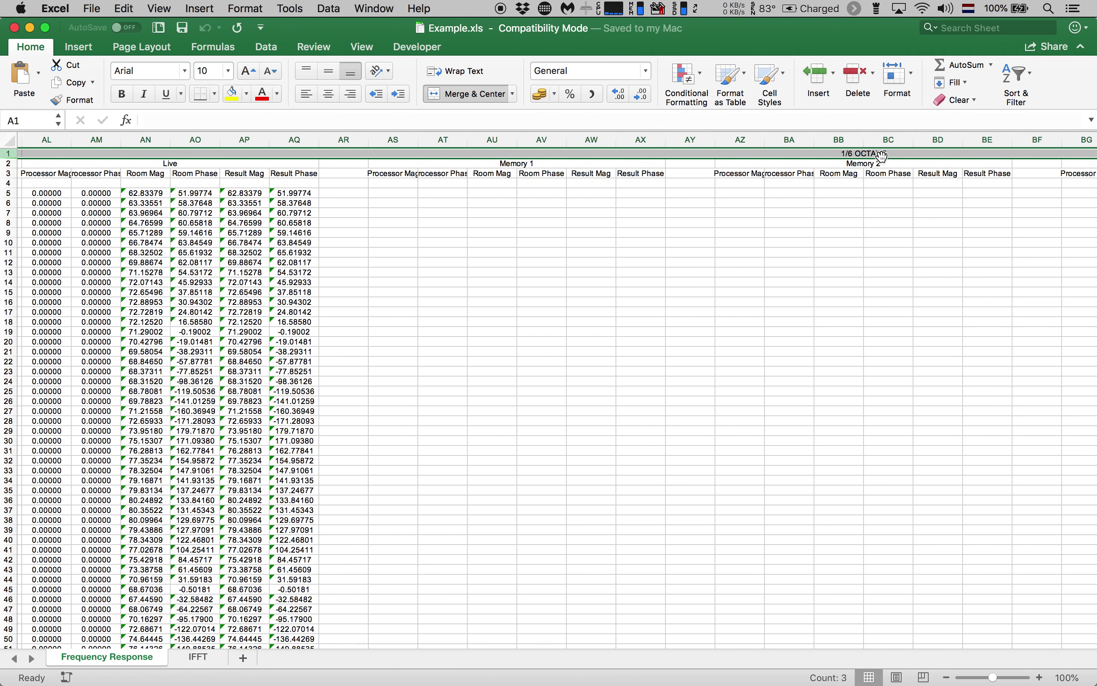
scroll(928, 295, right, 20)
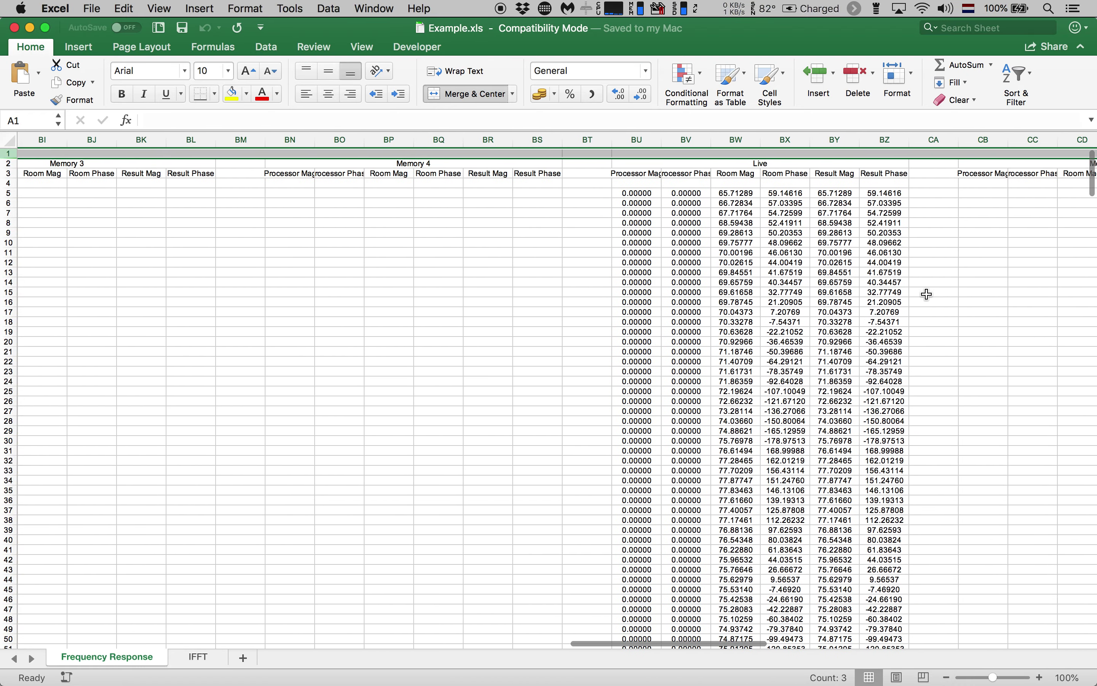
scroll(928, 295, right, 3)
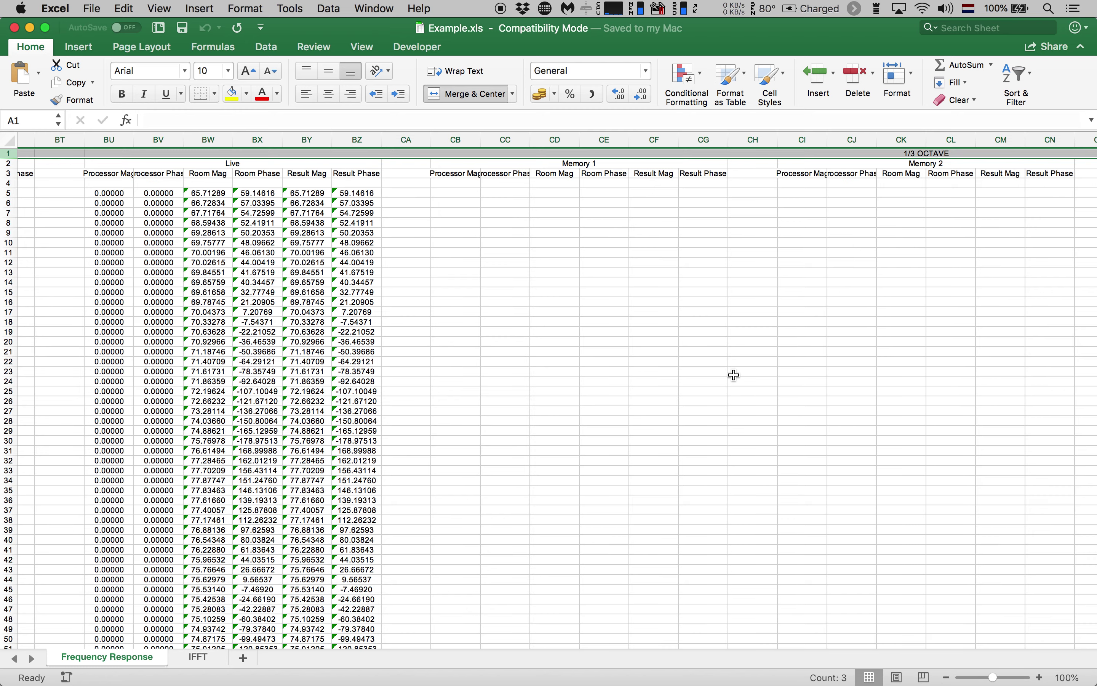
scroll(735, 374, left, 20)
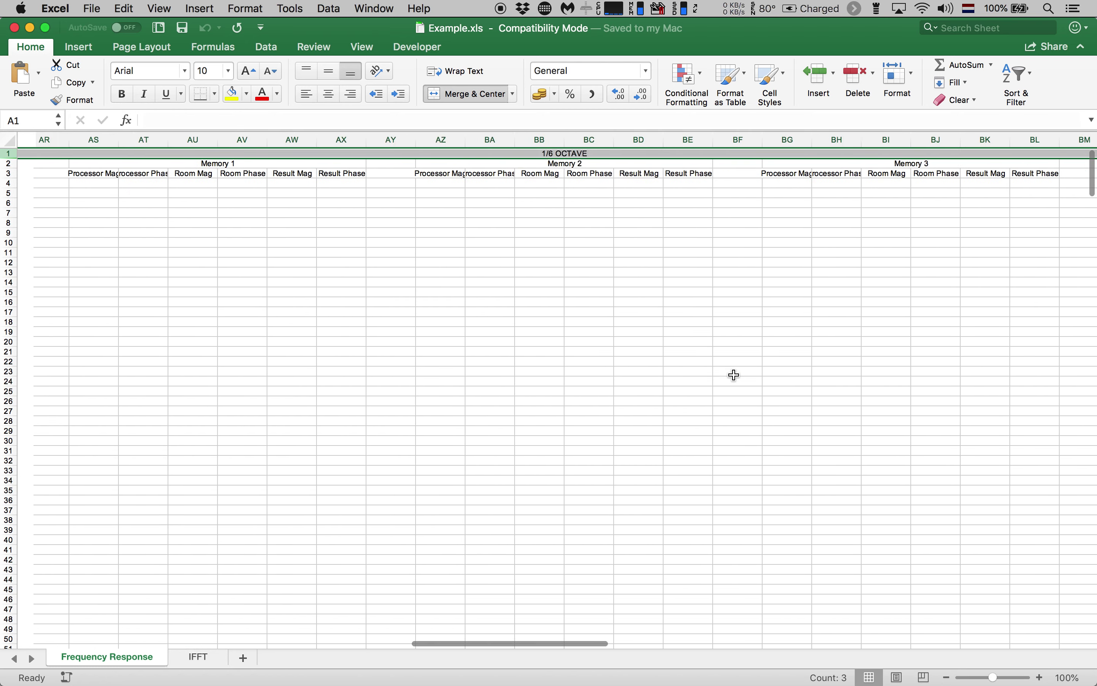
scroll(616, 374, left, 5)
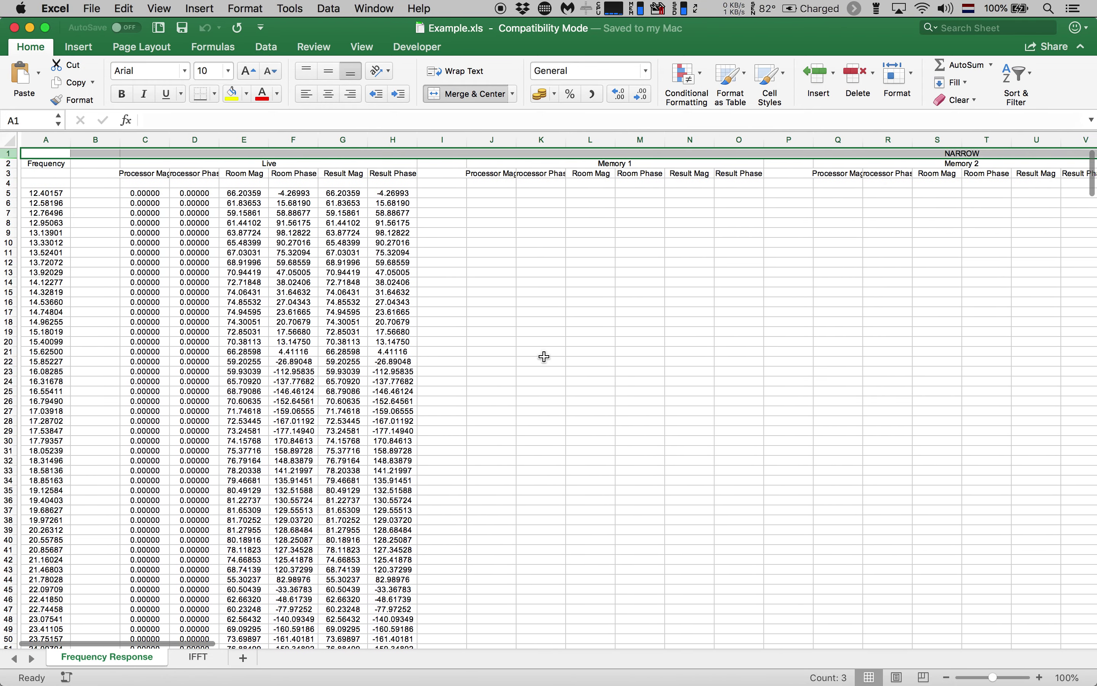
click(92, 184)
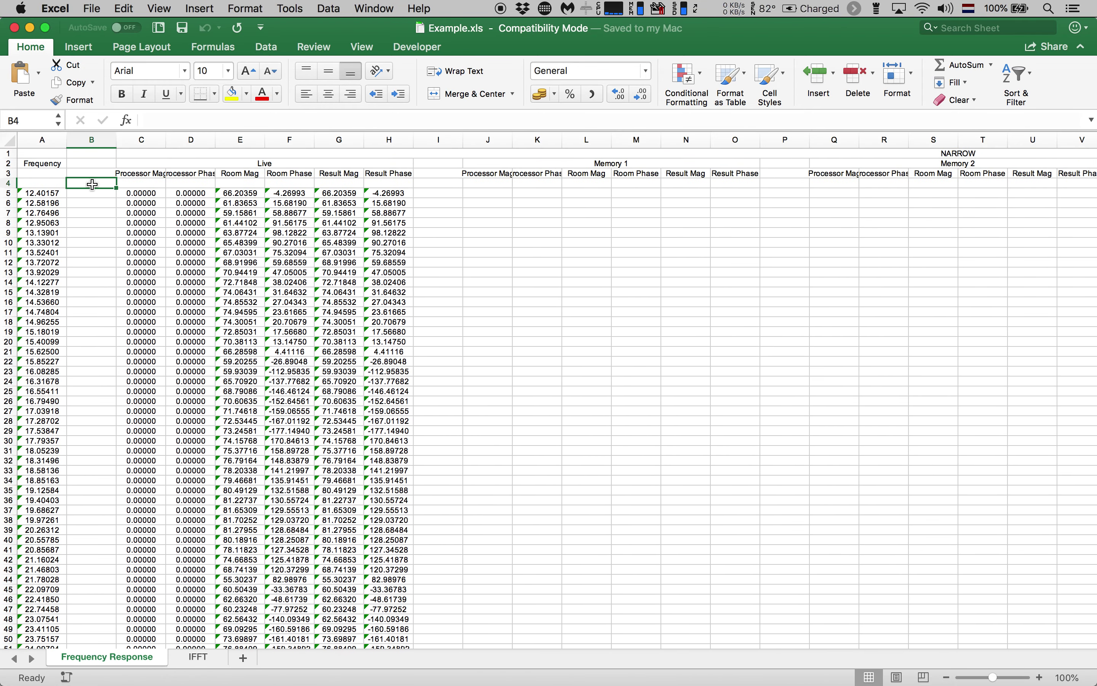
click(216, 665)
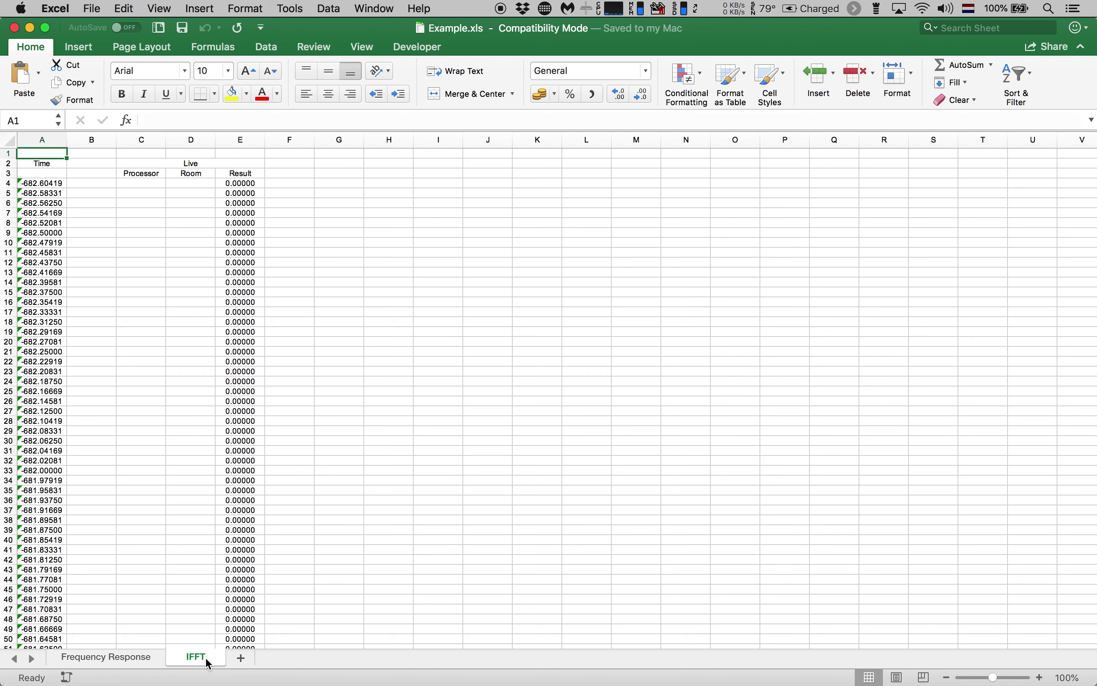
Step: Remove the IFFT worksheet from Example.xls, confirming the permanent deletion
right_click(208, 663)
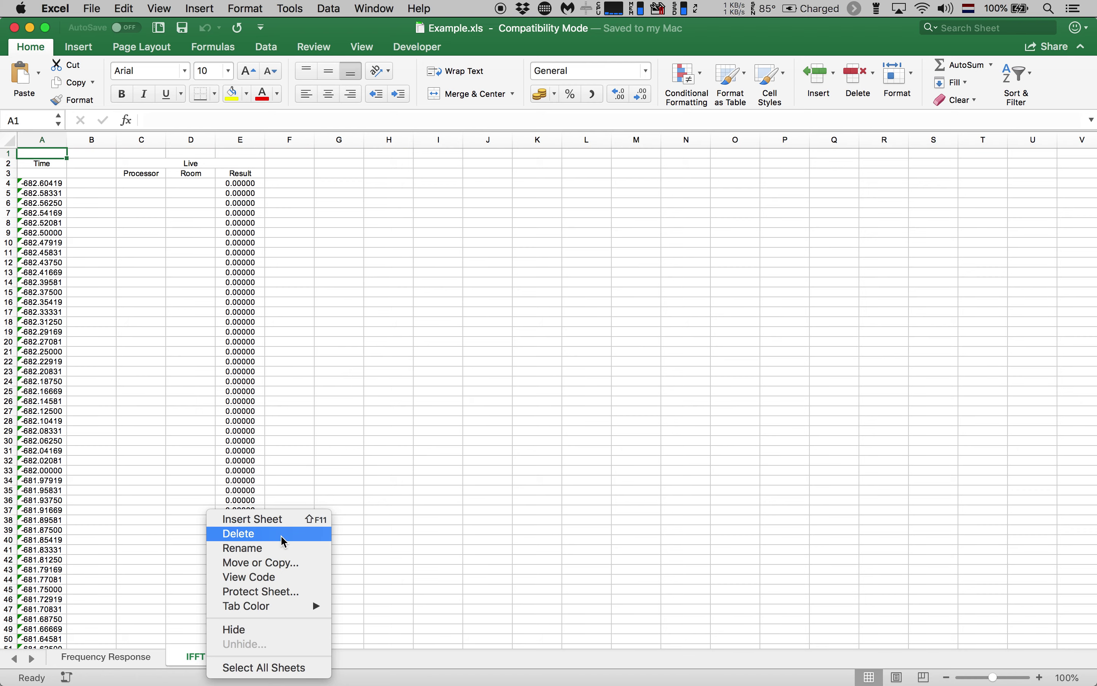
click(320, 527)
click(680, 255)
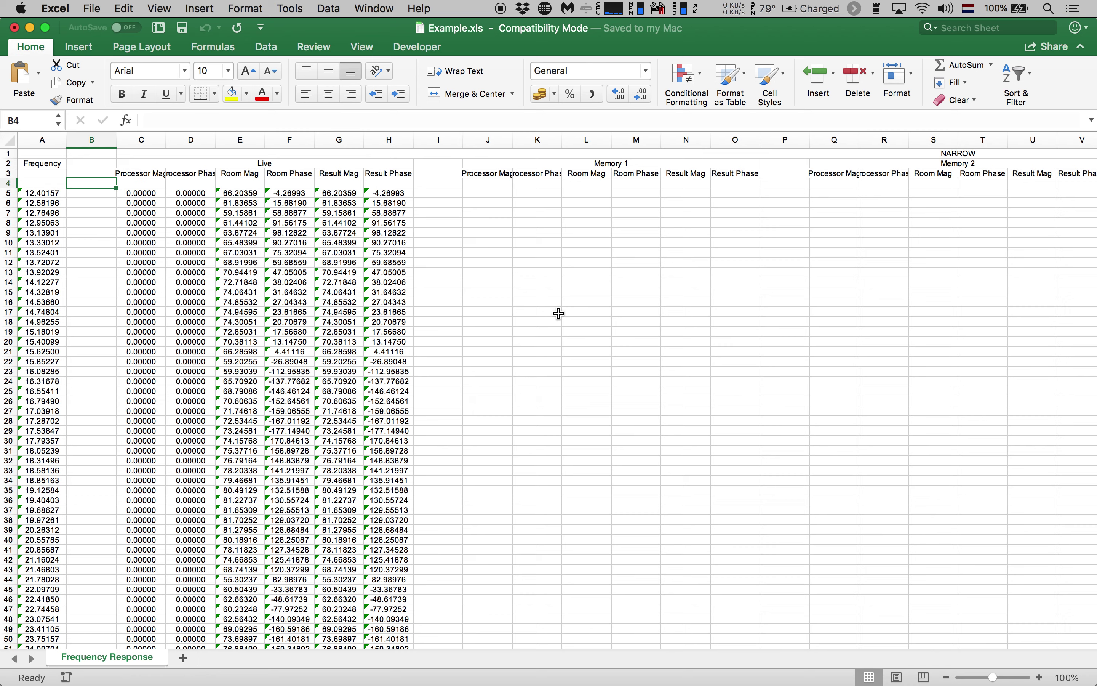
Step: Delete the empty column B and the Live Processor and Room columns
click(96, 137)
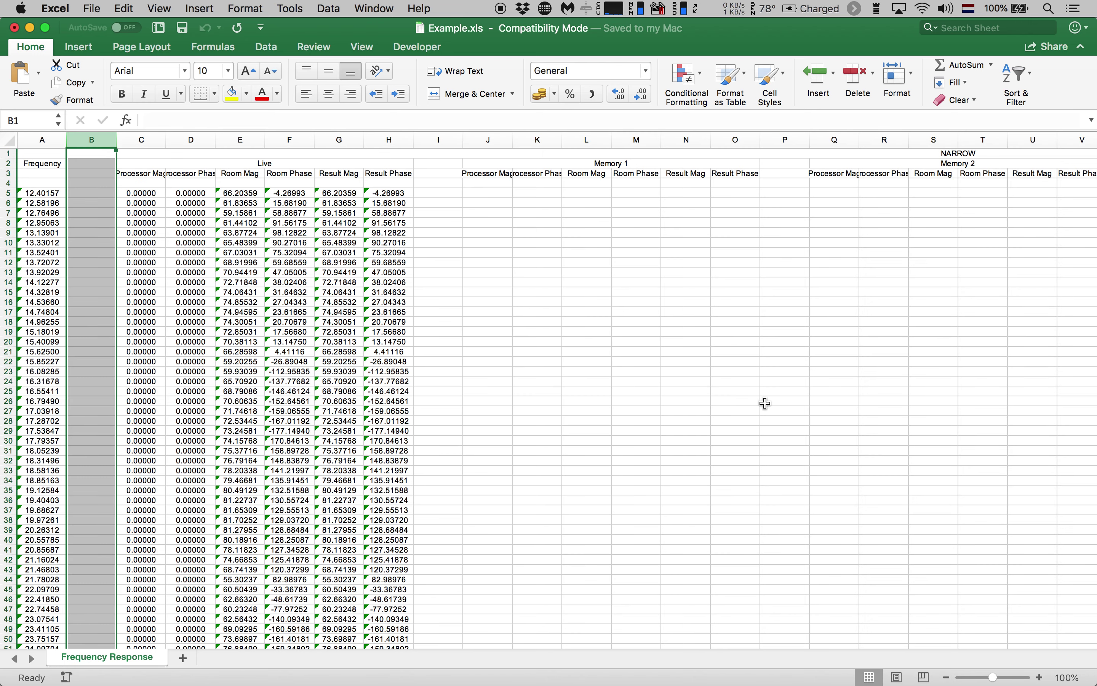
click(861, 77)
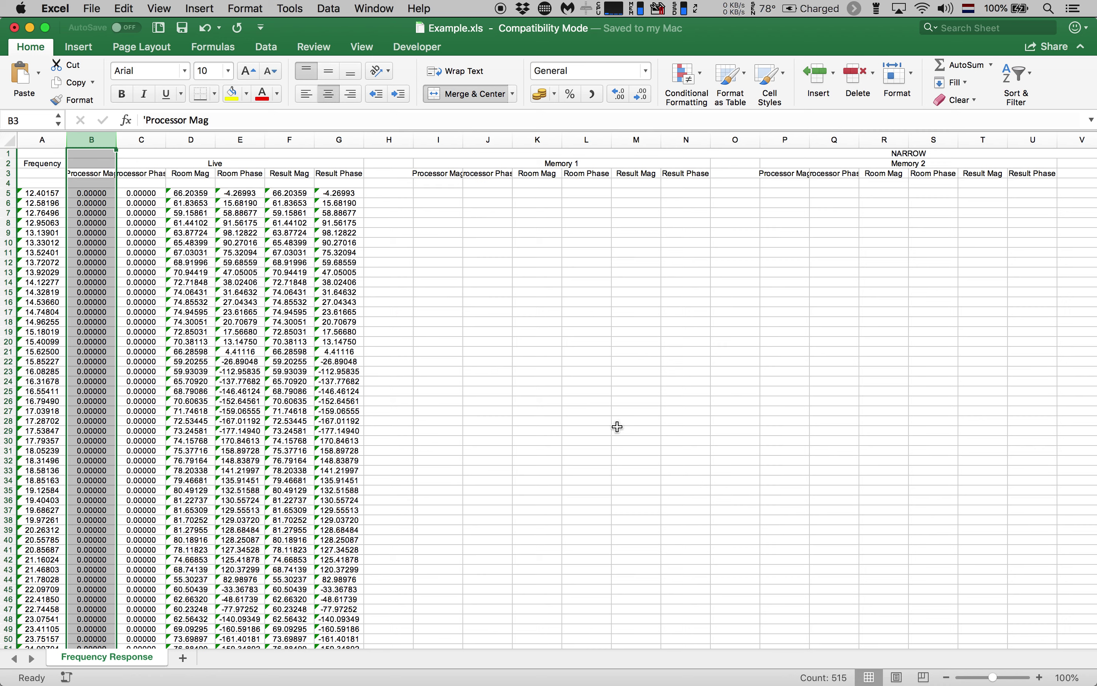
click(86, 139)
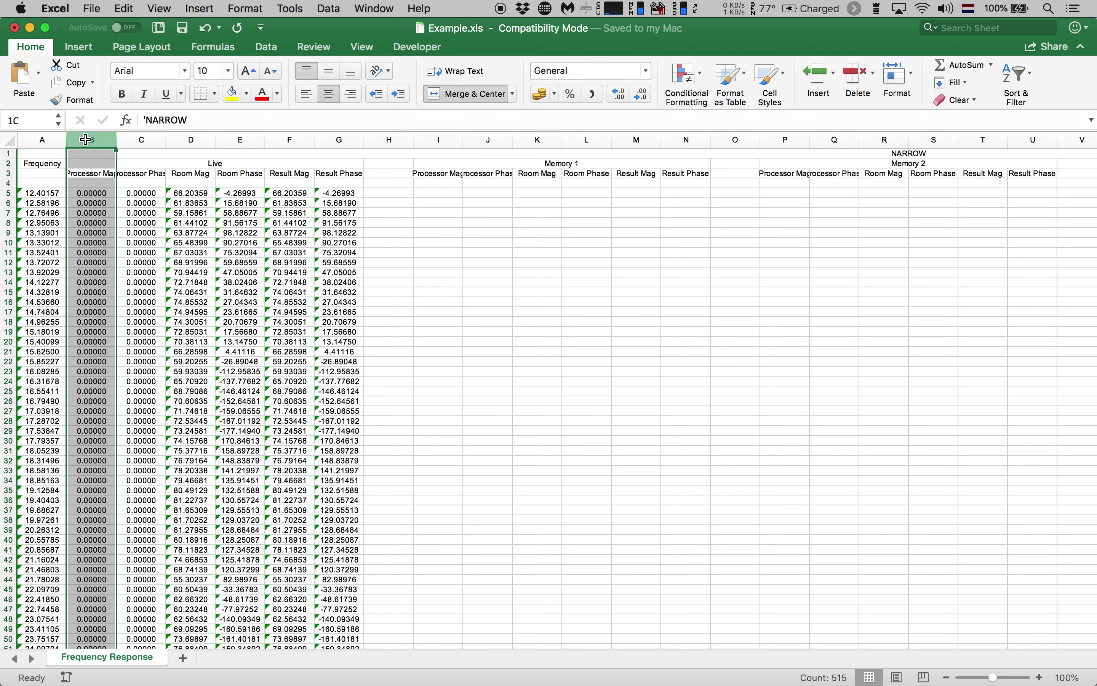
drag(86, 139, 238, 140)
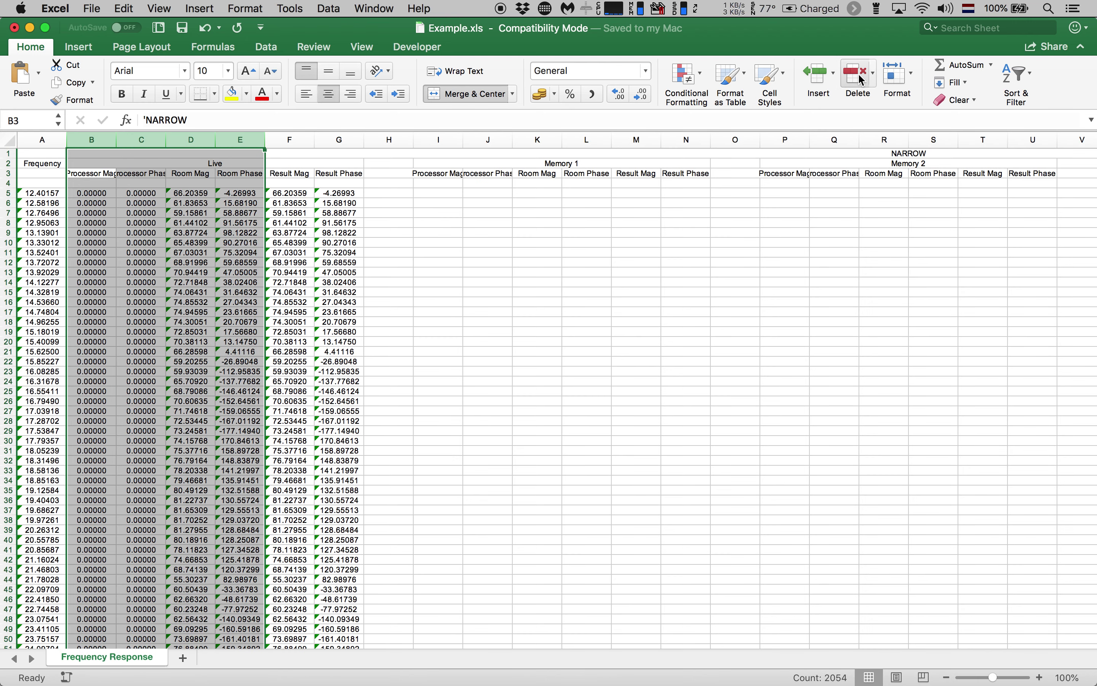
click(859, 75)
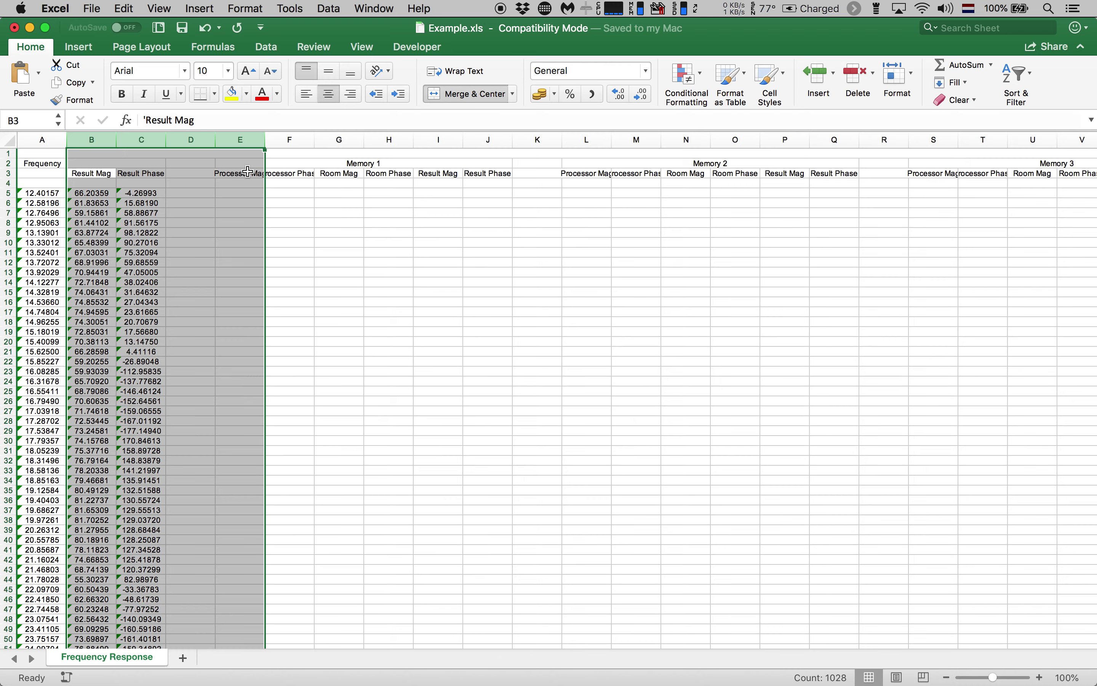
Step: Delete all Memory columns, leaving Frequency, Result Mag and Result Phase in A–C
drag(196, 142, 644, 203)
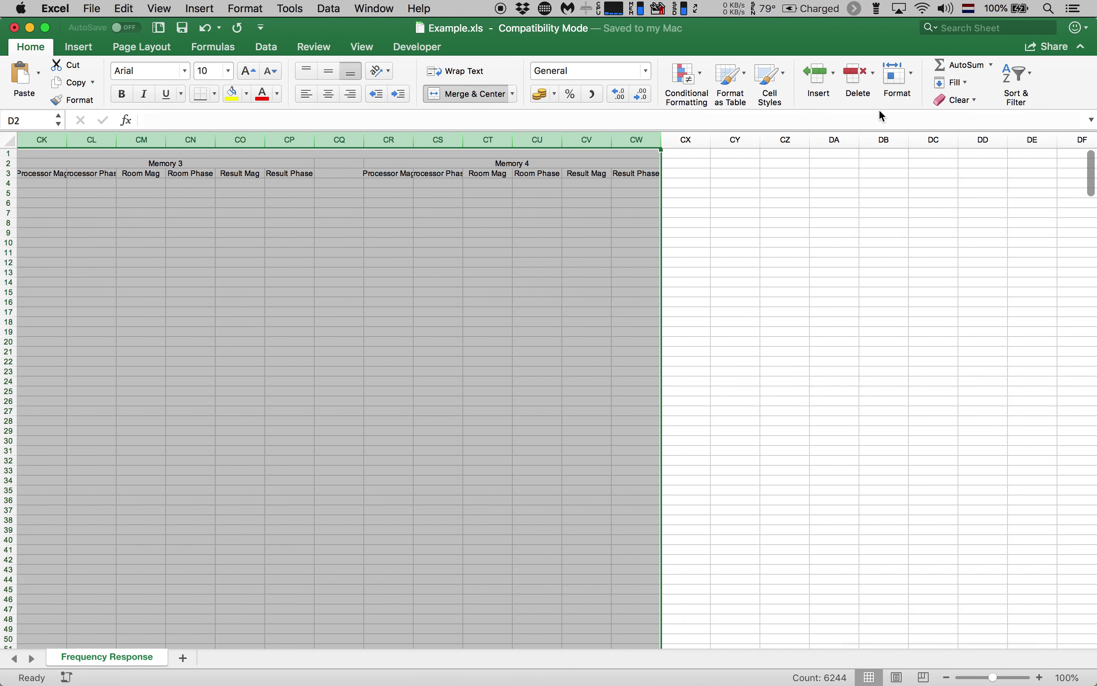
click(860, 71)
drag(51, 145, 131, 140)
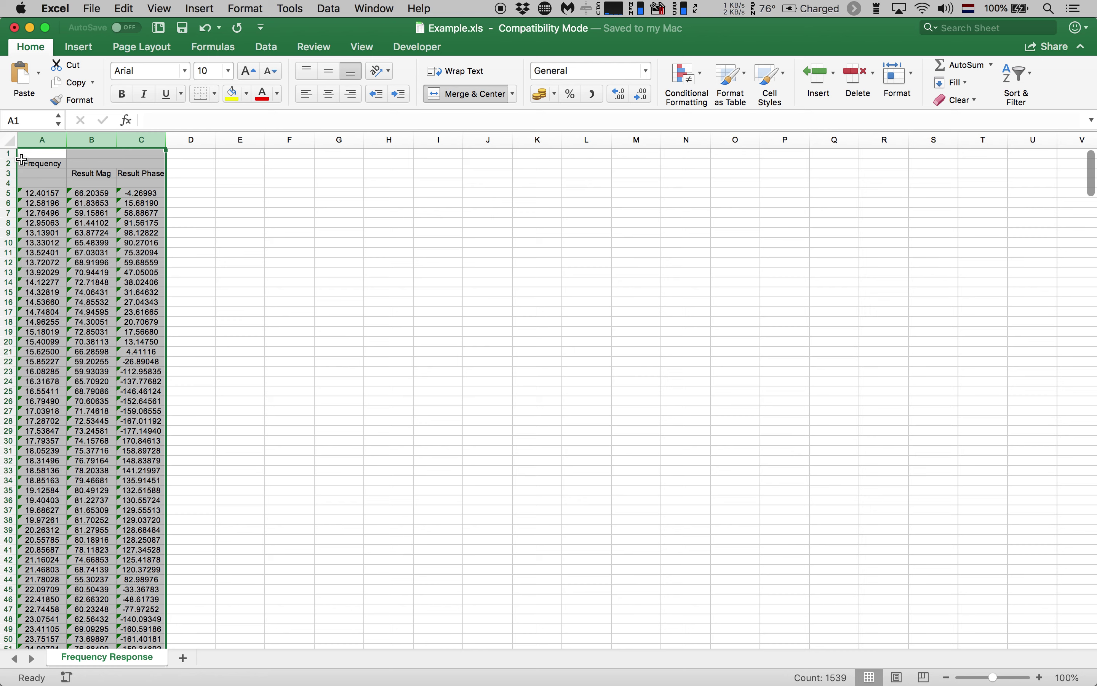
click(38, 154)
Step: Delete header rows 1–4 so the frequency and result data begin in row 1
click(5, 154)
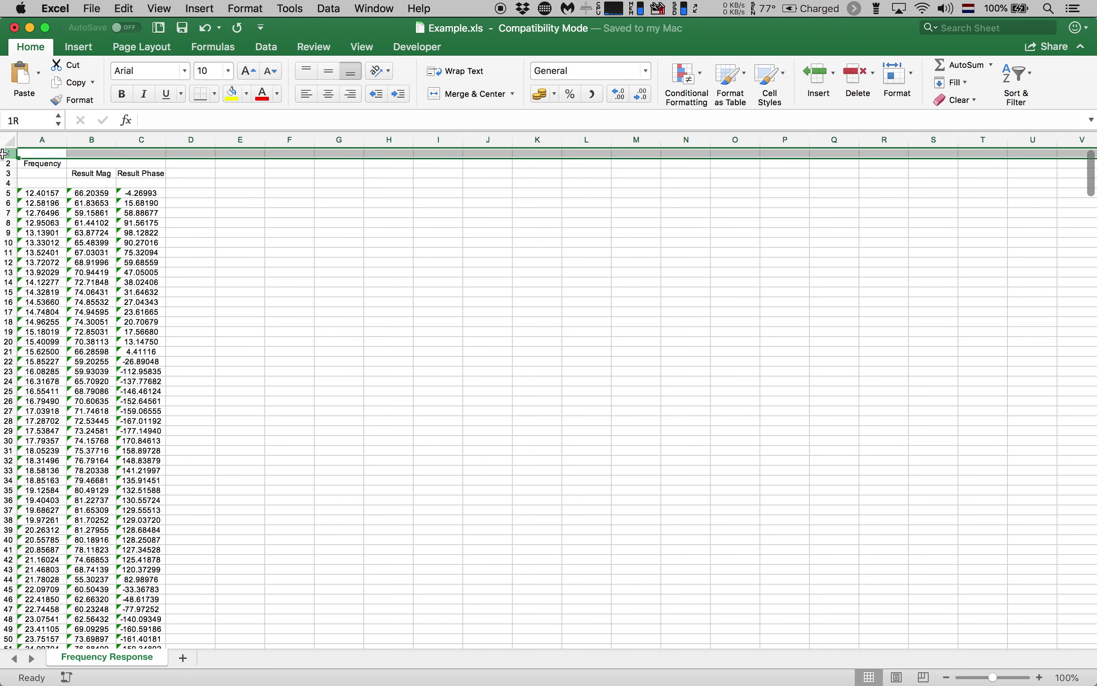
drag(4, 154, 5, 183)
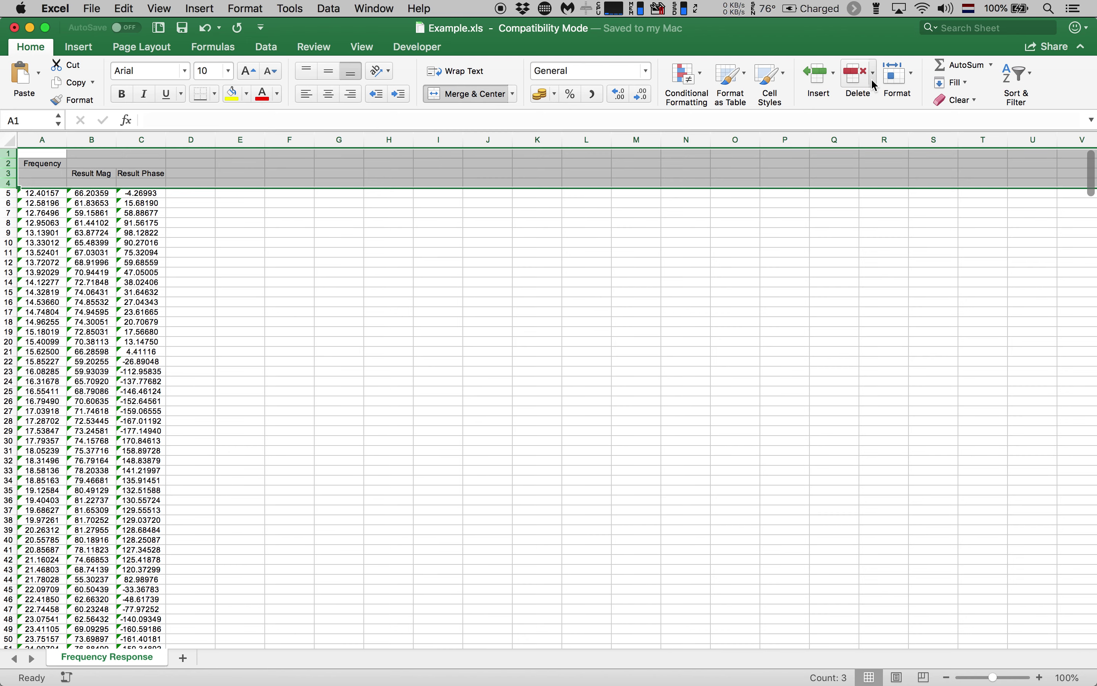
click(860, 79)
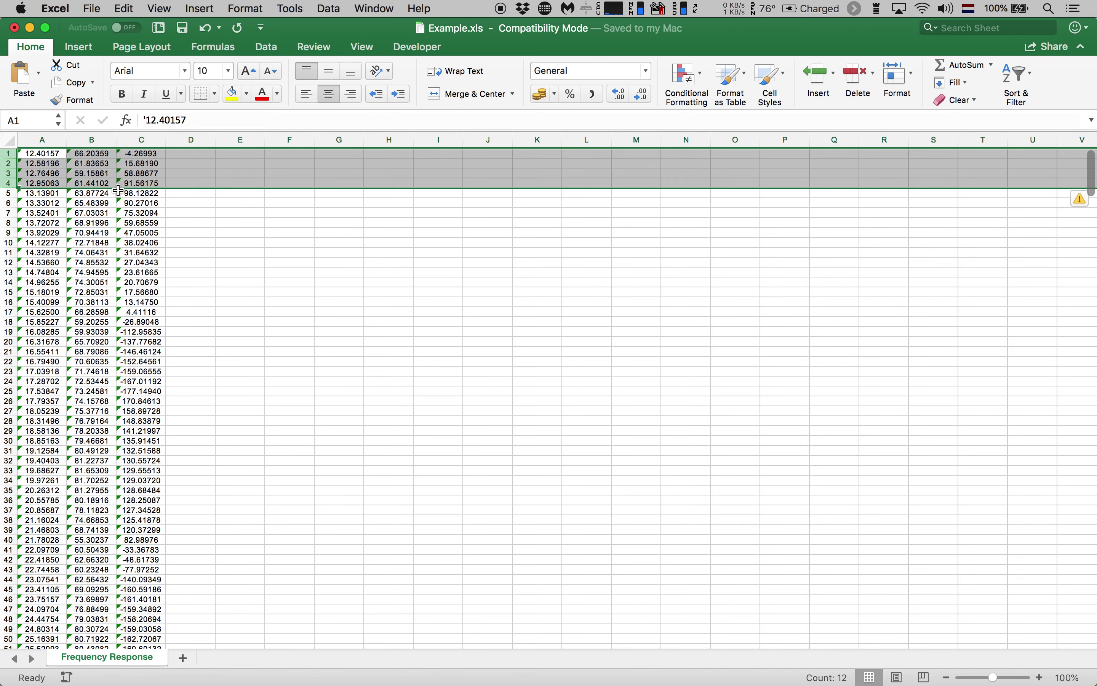
click(59, 155)
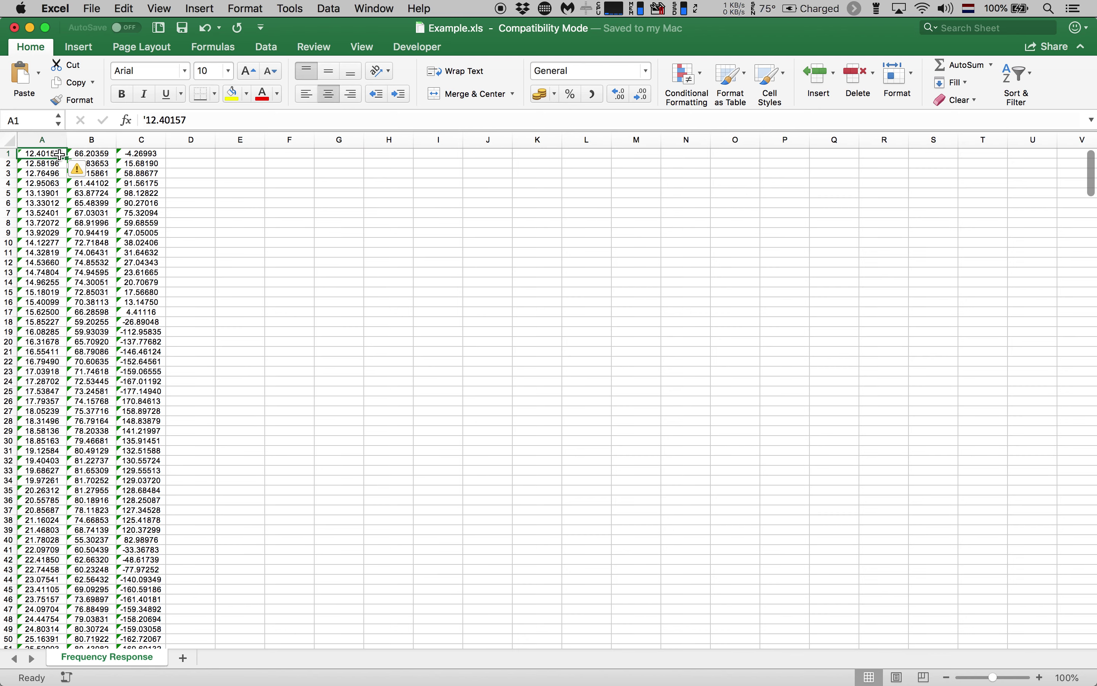
click(95, 9)
Step: Save the sheet as Example.txt in Tab delimited Text (.txt) format, keeping that format
click(138, 123)
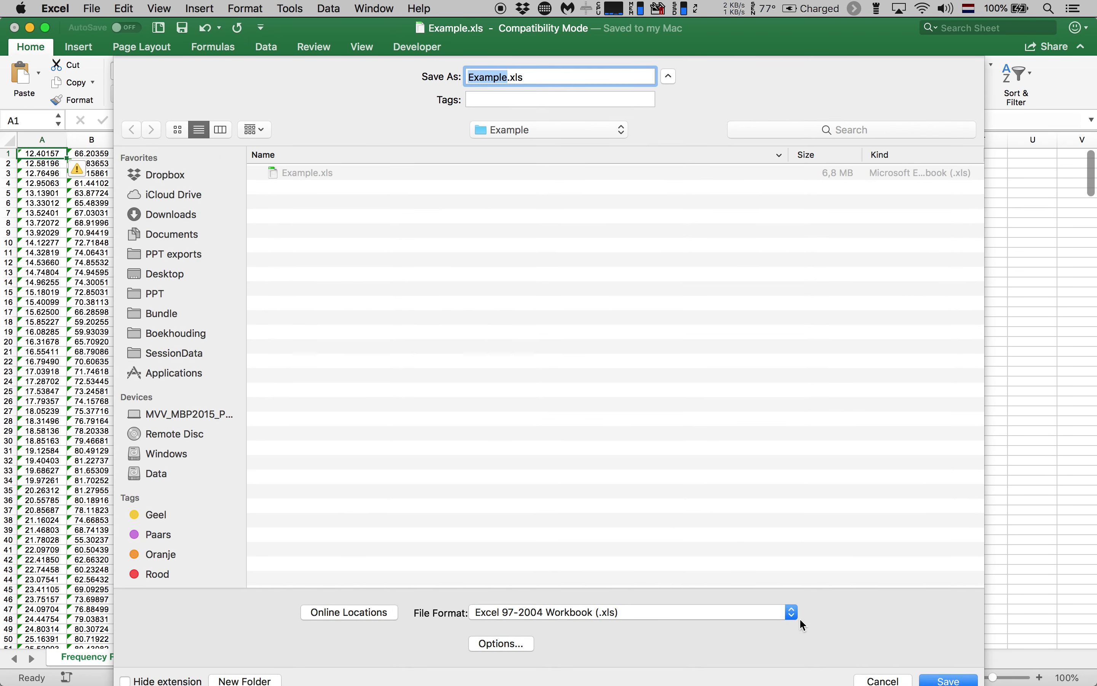
click(792, 612)
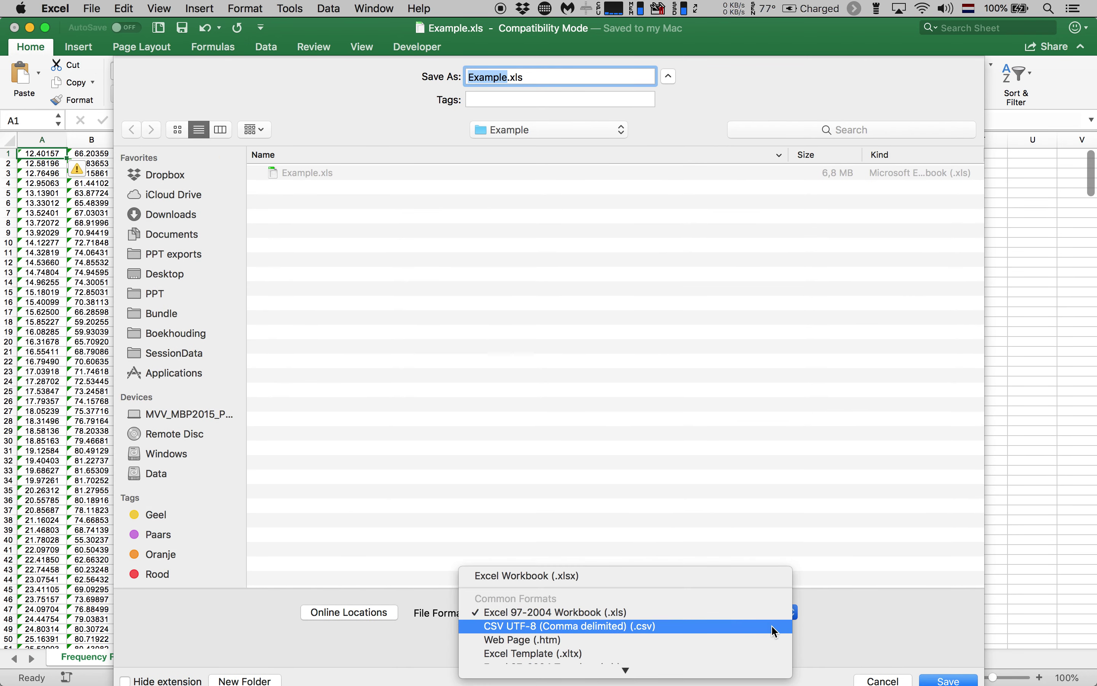
scroll(772, 625, down, 10)
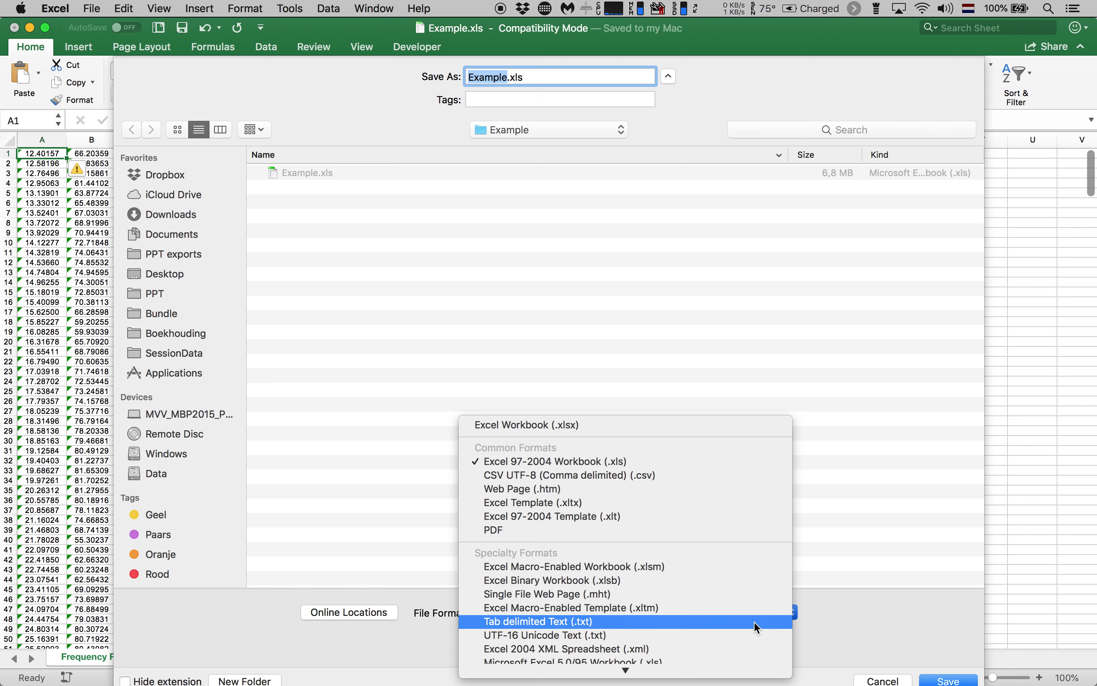
click(754, 622)
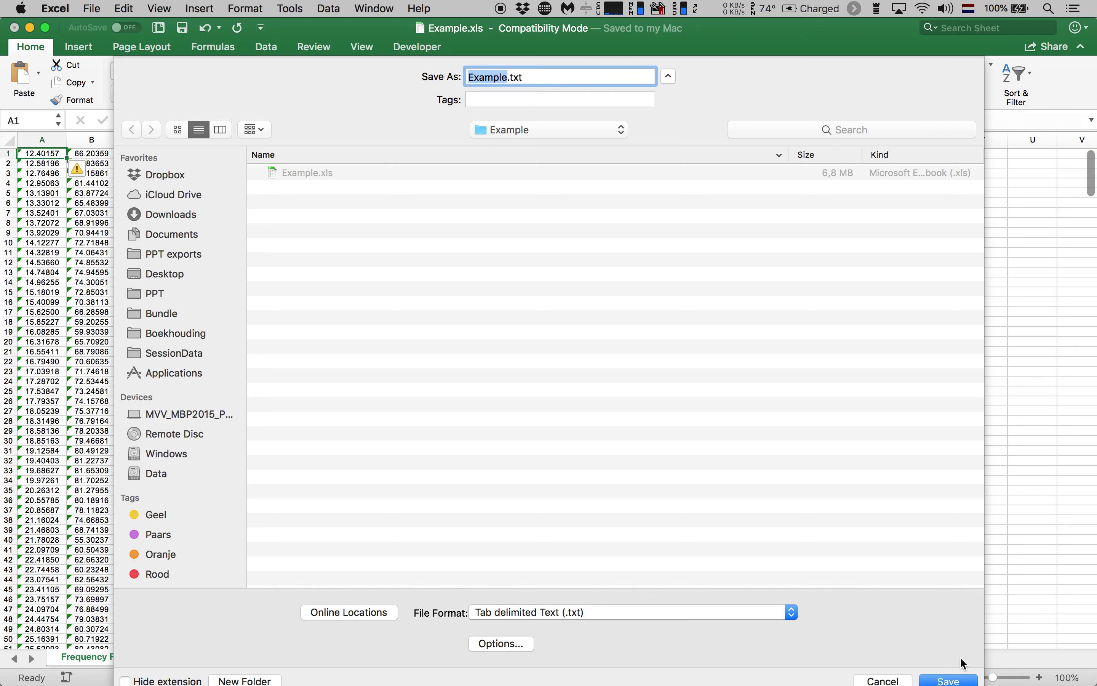
click(961, 679)
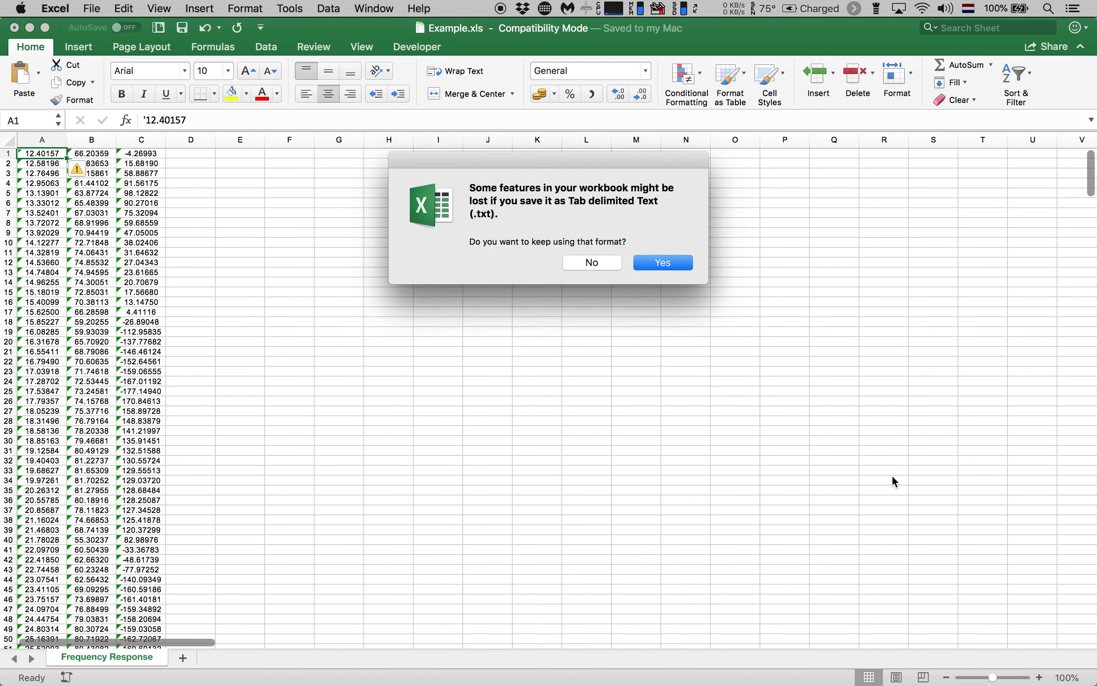
click(666, 262)
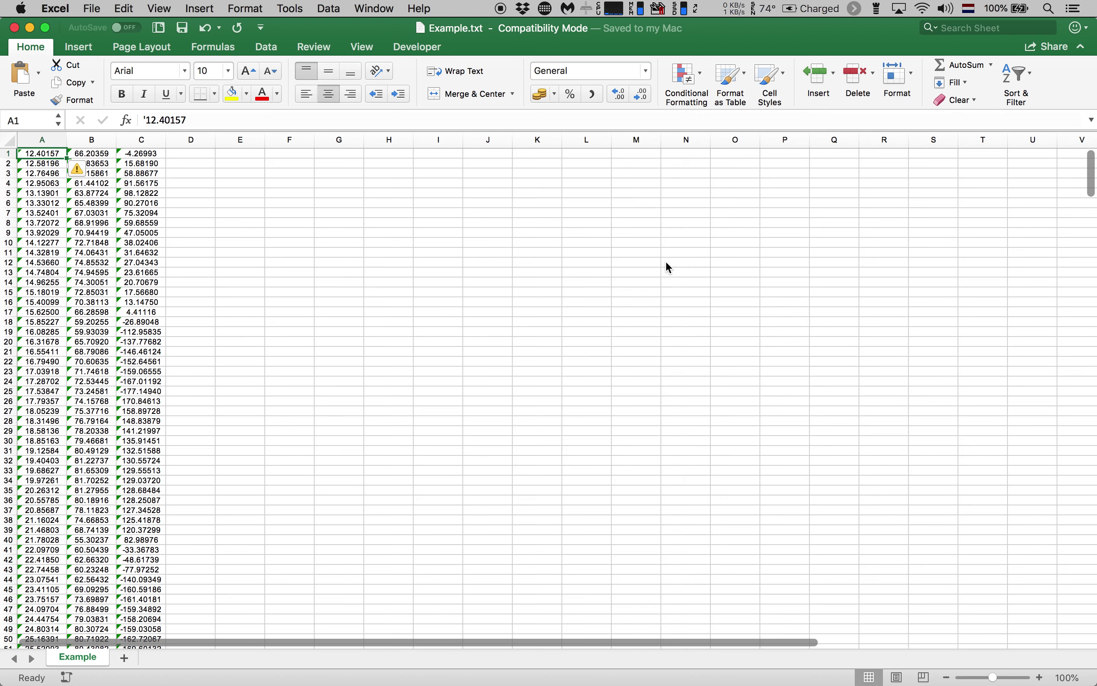
key(super+Tab)
key(super+Tab)
key(super+Tab)
key(super+Tab)
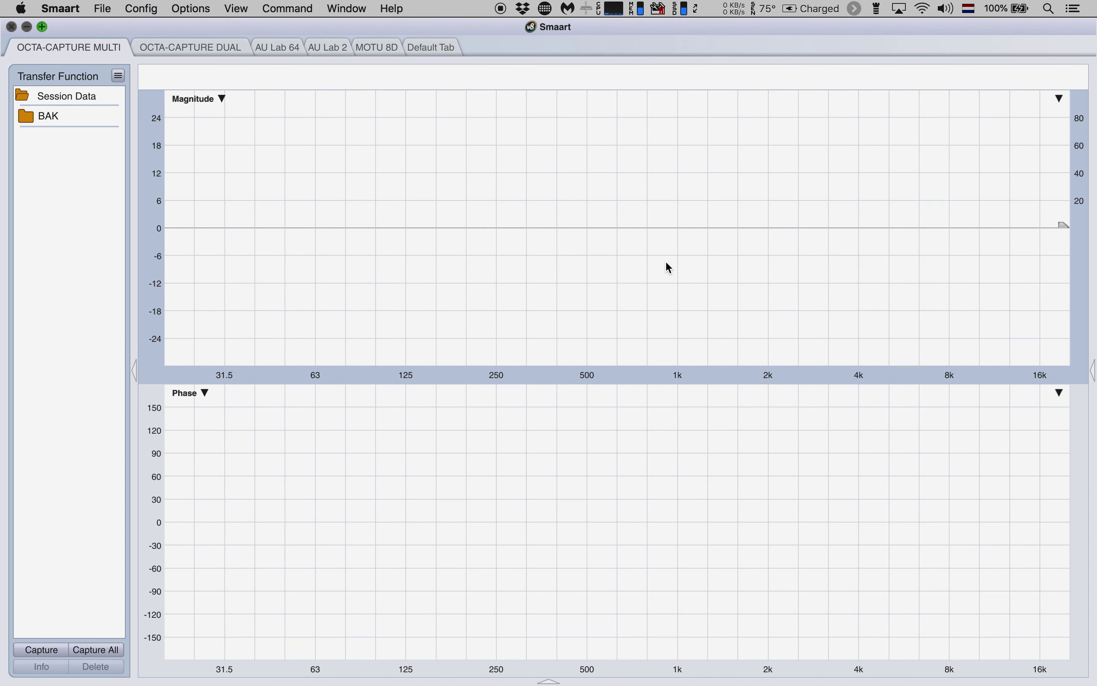
Step: Import Example.txt via Import ASCII as the transfer function trace Example.trf
click(103, 8)
mouse_move(192, 51)
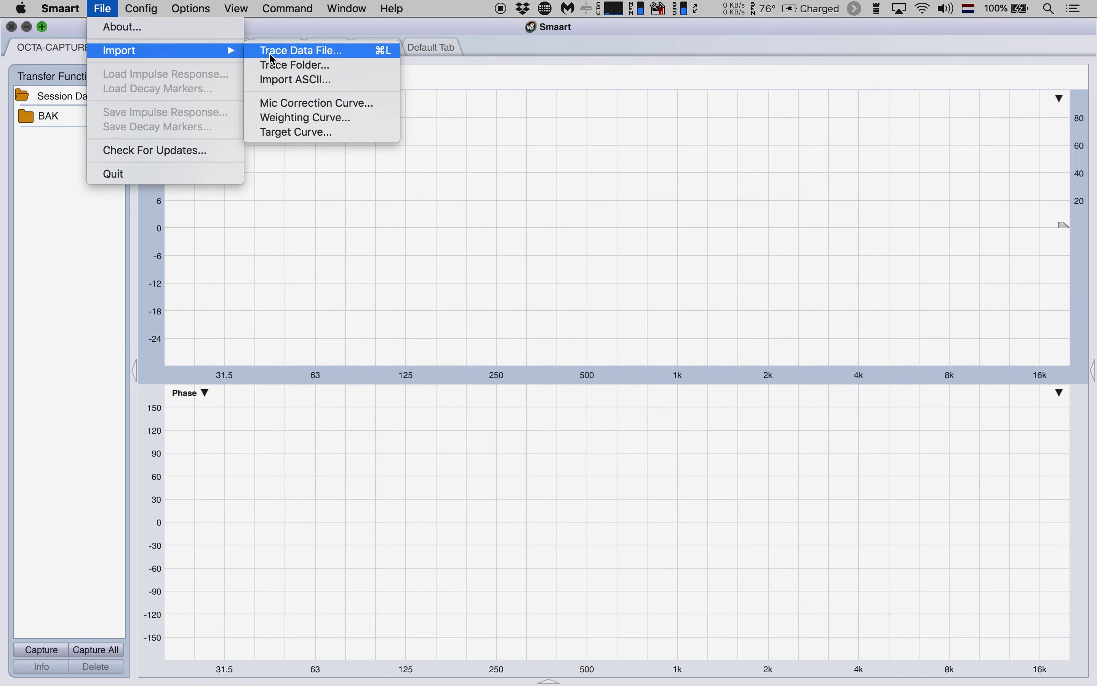
click(292, 84)
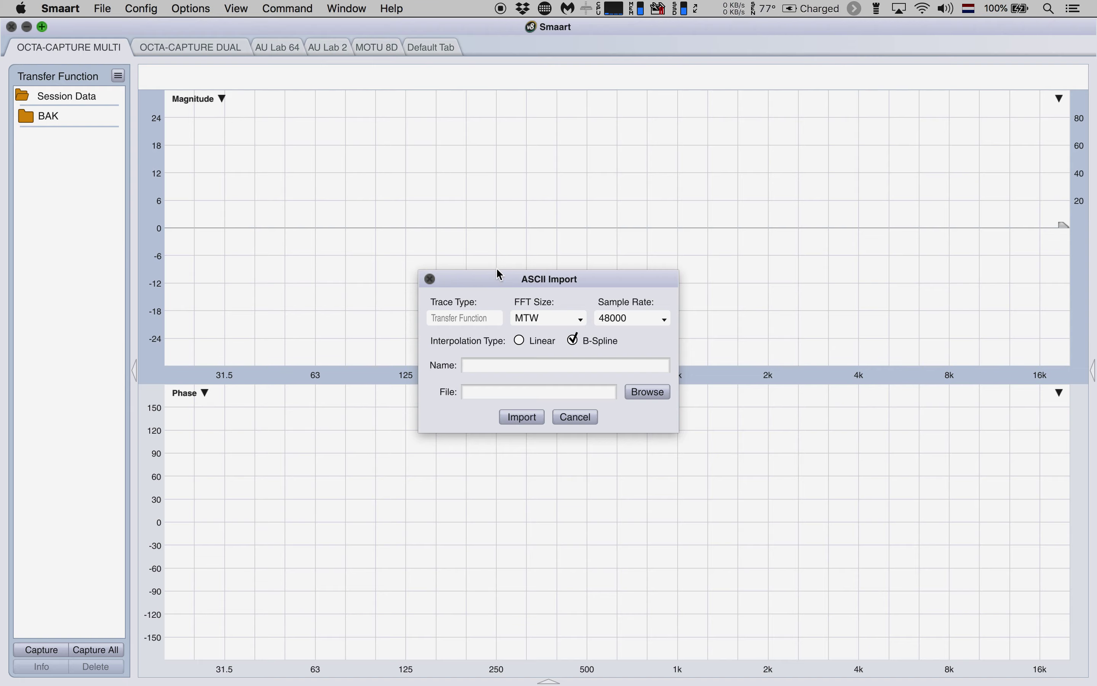
click(639, 392)
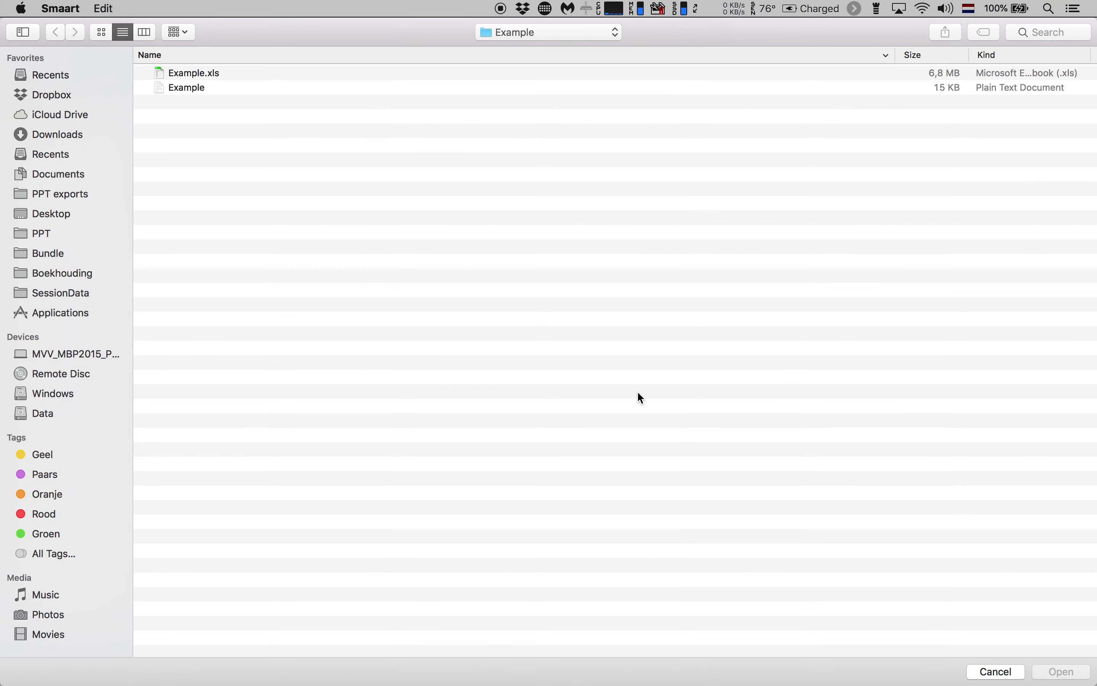
click(202, 88)
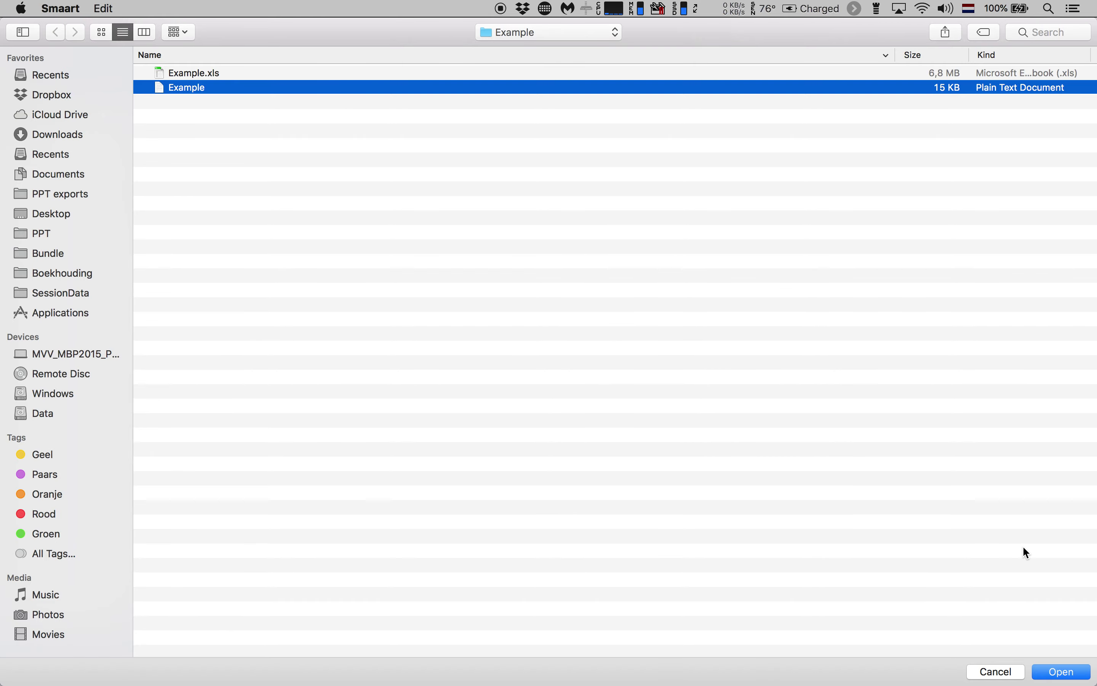
click(1054, 673)
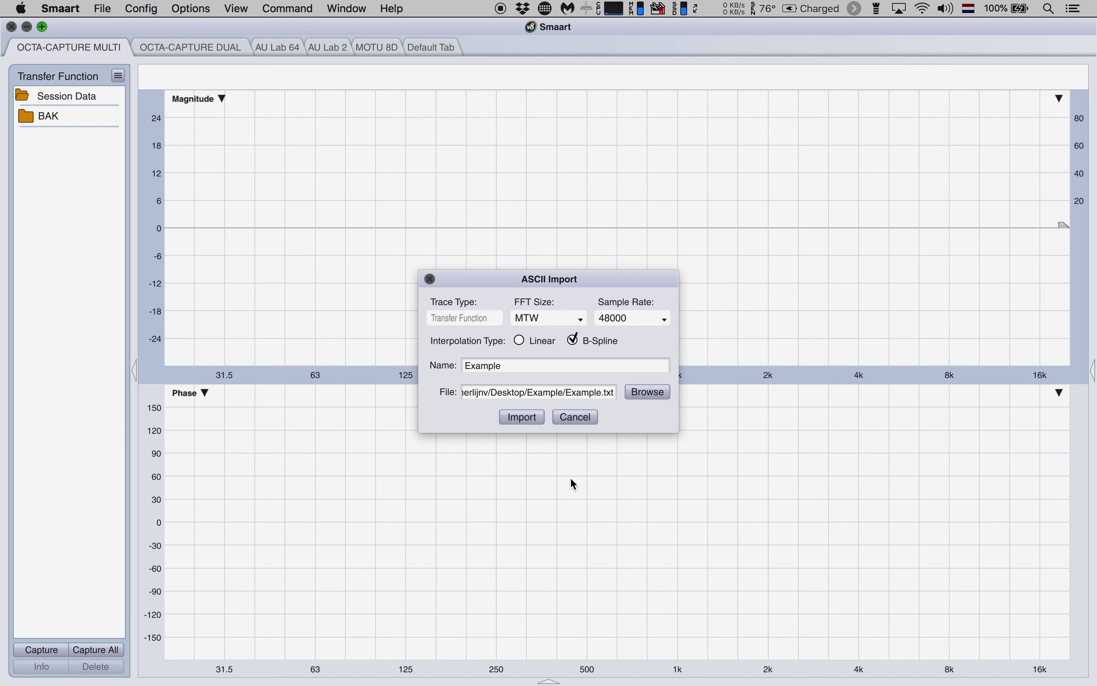
click(522, 417)
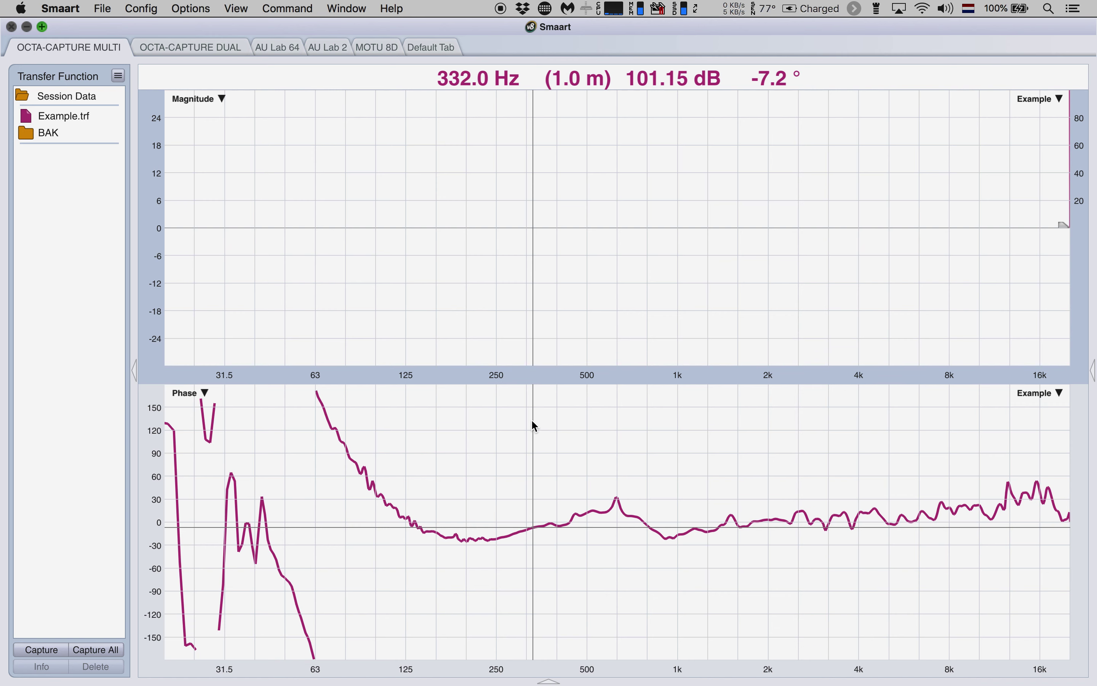
key(super+Tab)
key(super+Tab)
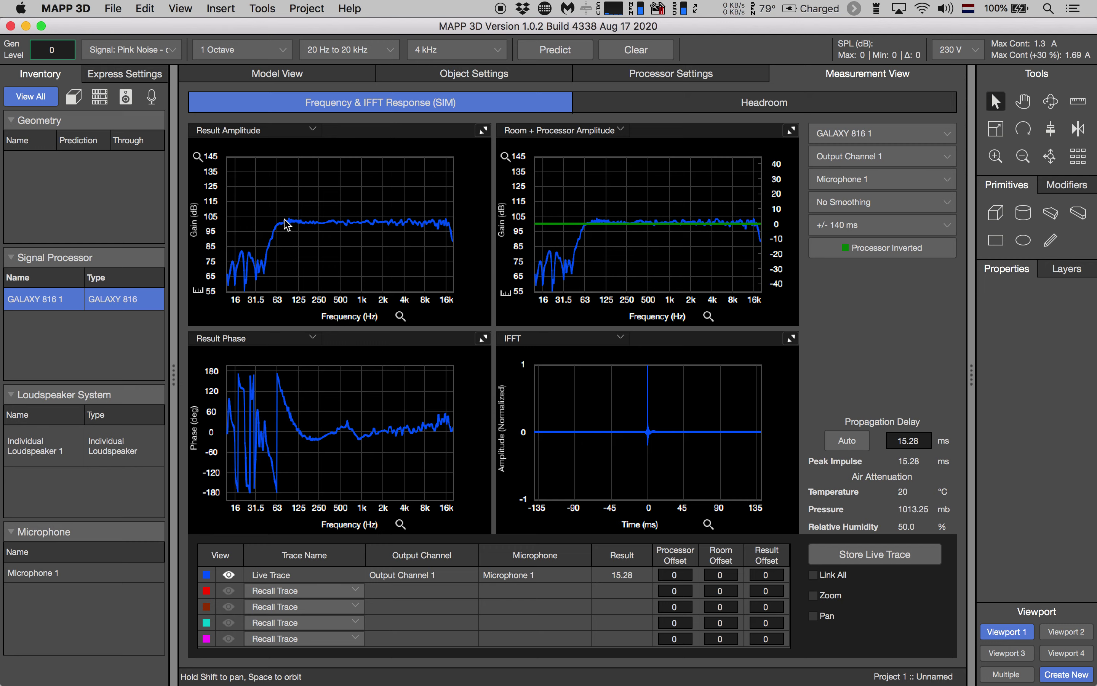
key(super+Tab)
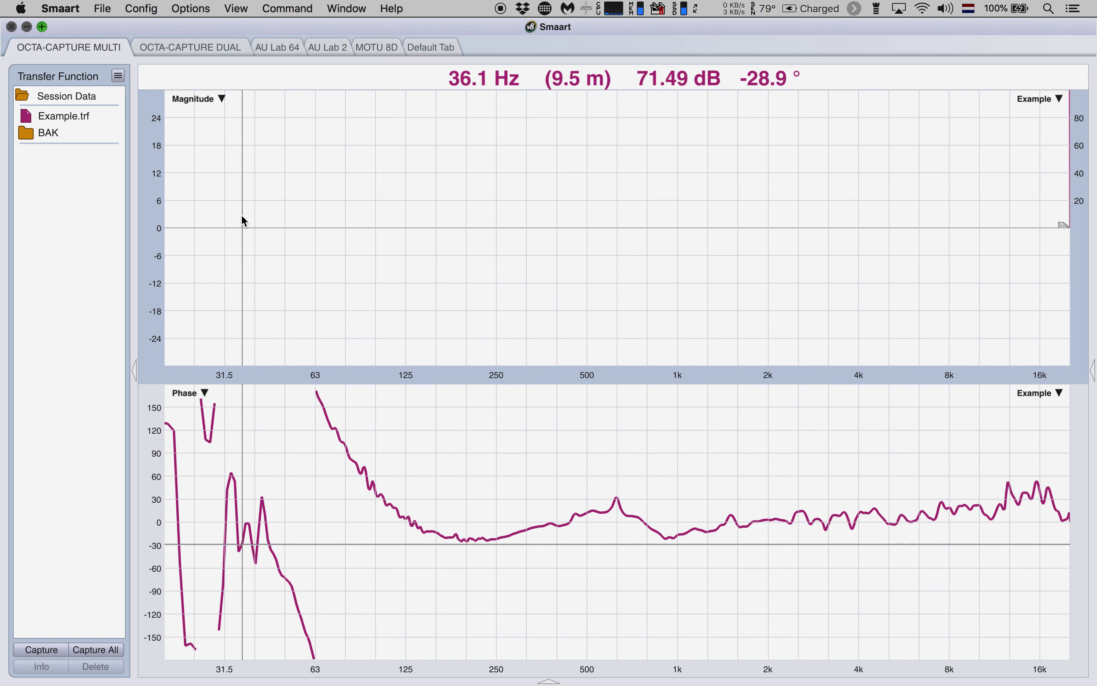
Step: Set the Example.trf trace's dB Offset to -102 in its Info settings and apply it
click(90, 117)
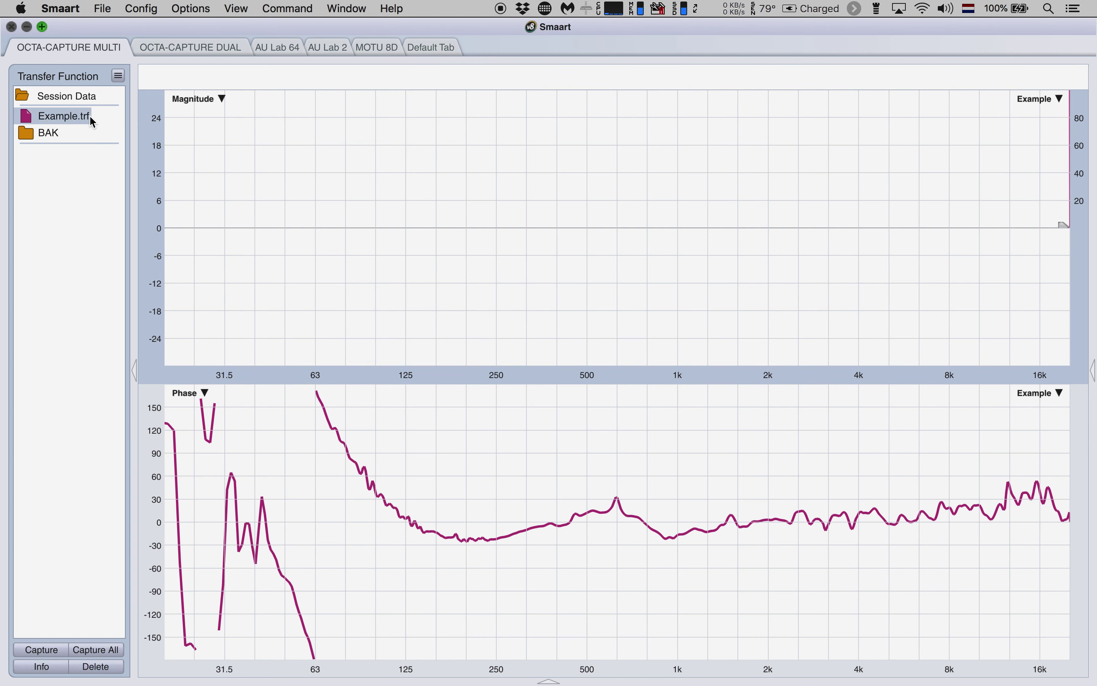
right_click(91, 119)
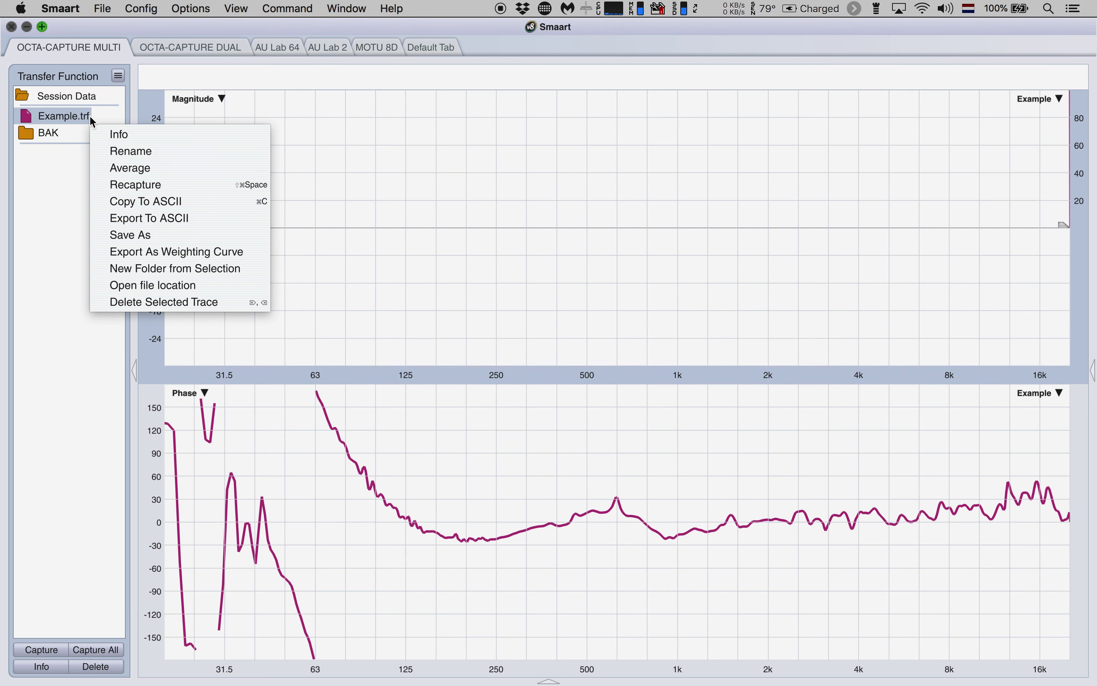
click(107, 133)
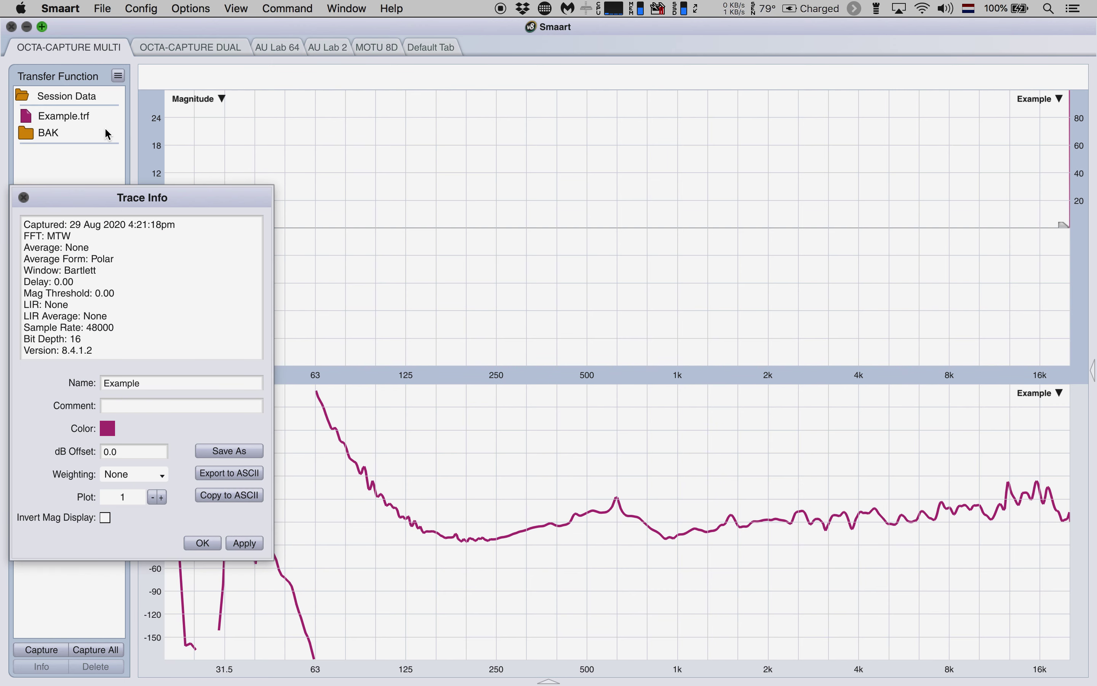
click(132, 452)
text(-102)
click(244, 545)
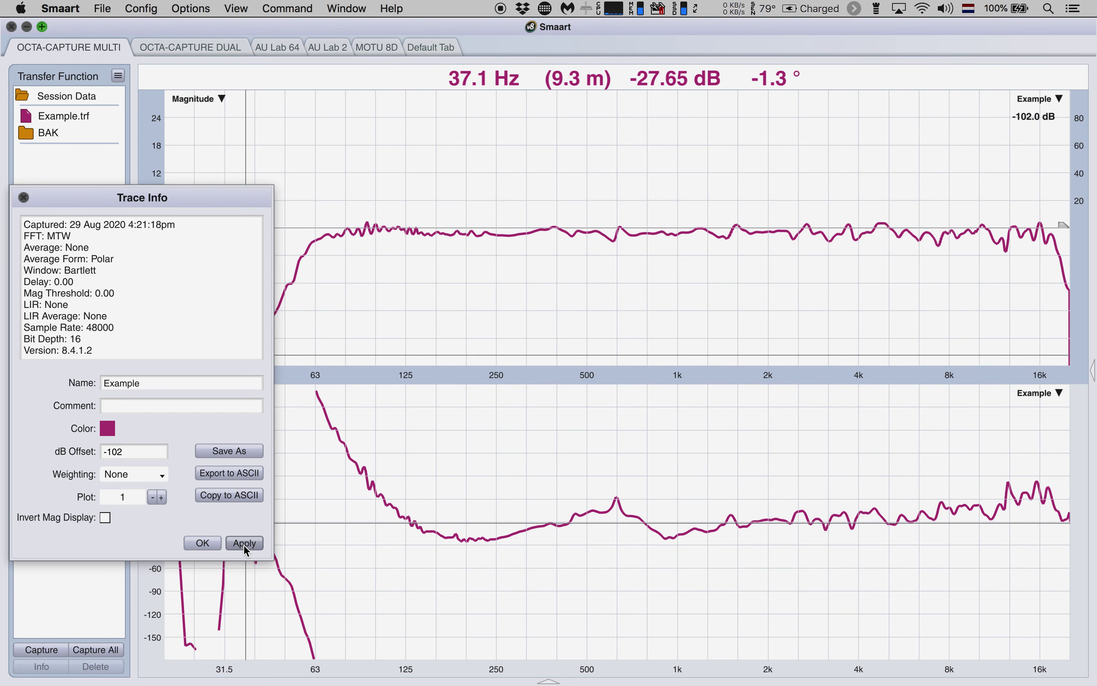
click(199, 543)
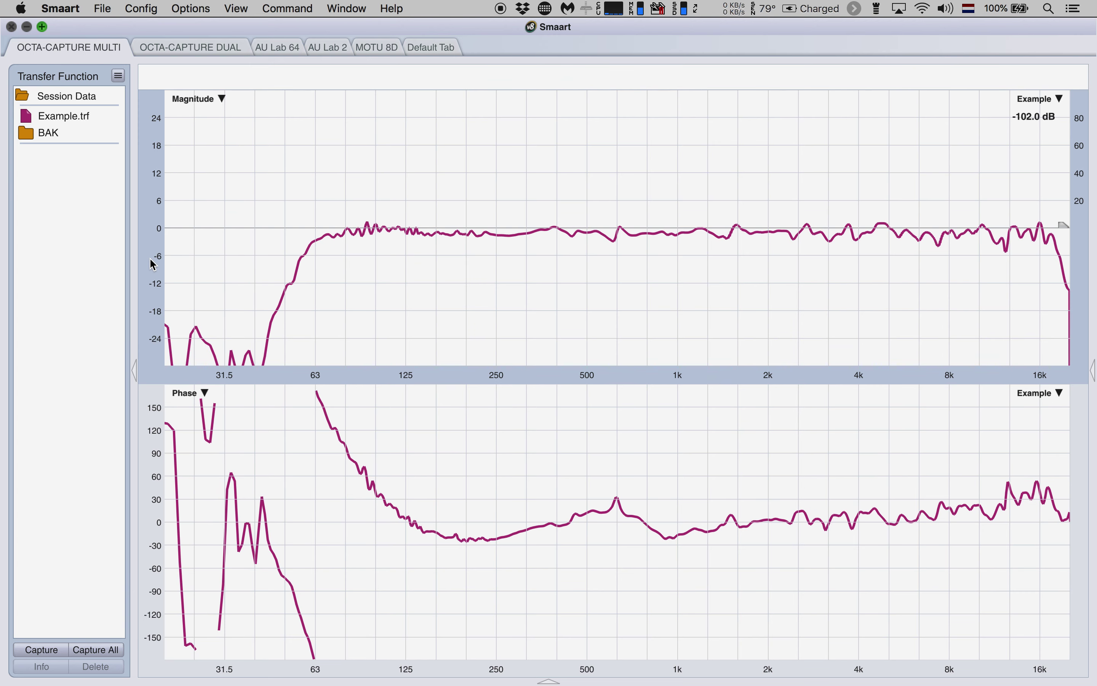
key(super+Tab)
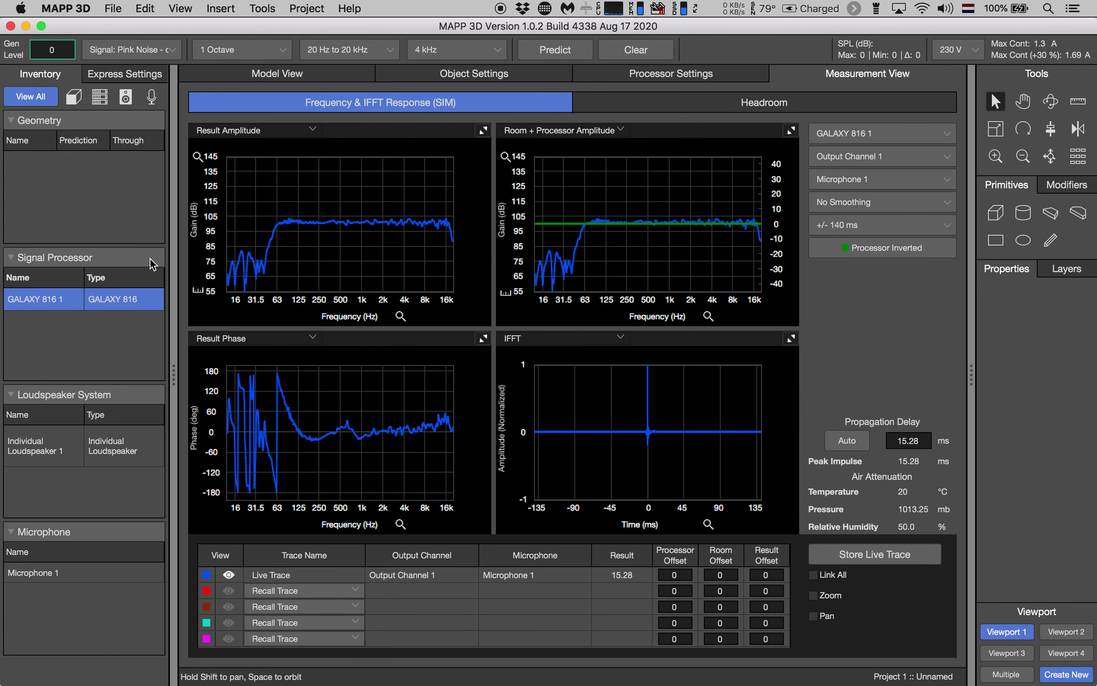
key(super+Tab)
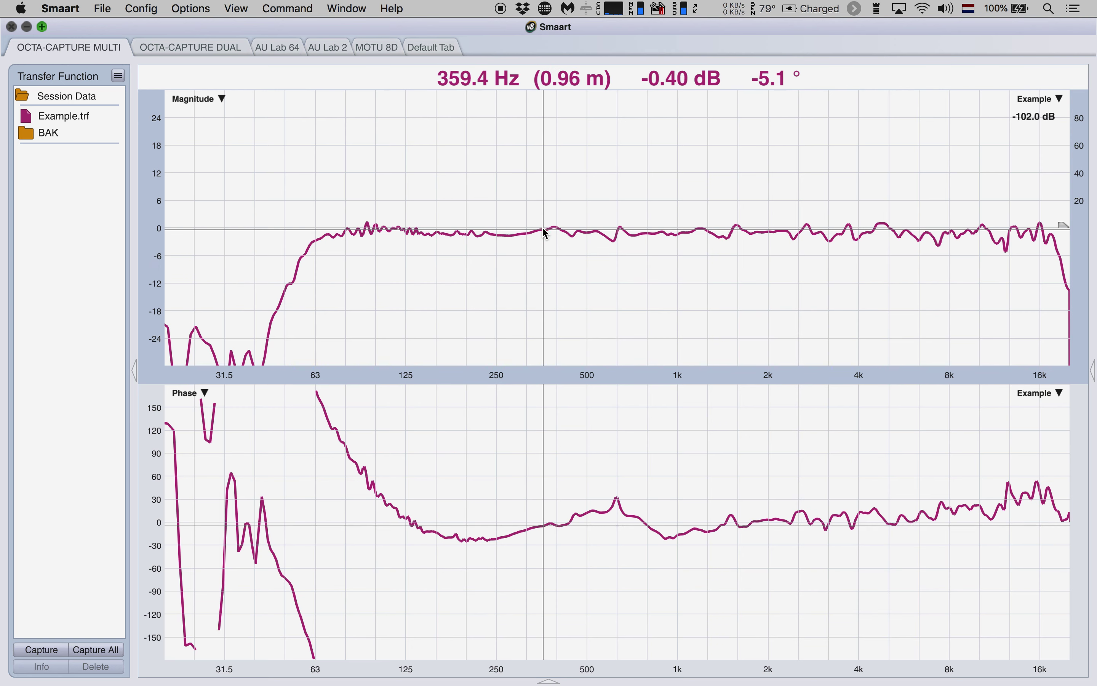
key(Up)
key(Up)
key(Up)
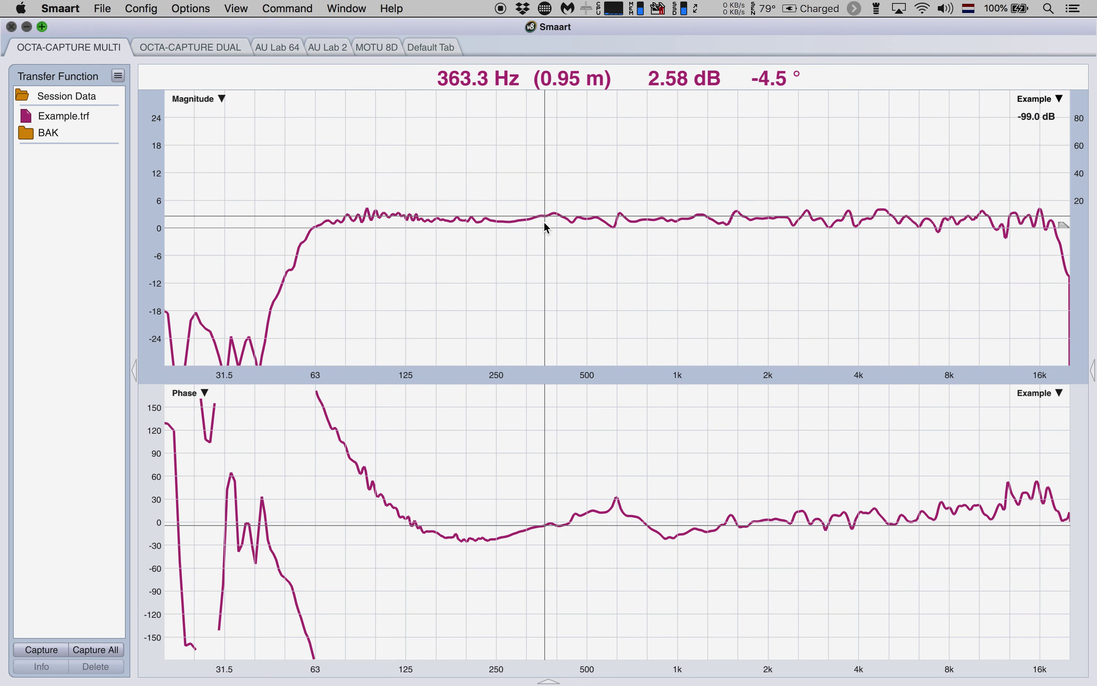
key(Down)
key(Down)
key(Down)
key(Down)
key(Down)
key(Down)
key(Up)
key(Up)
key(Up)
key(Up)
key(Up)
key(Down)
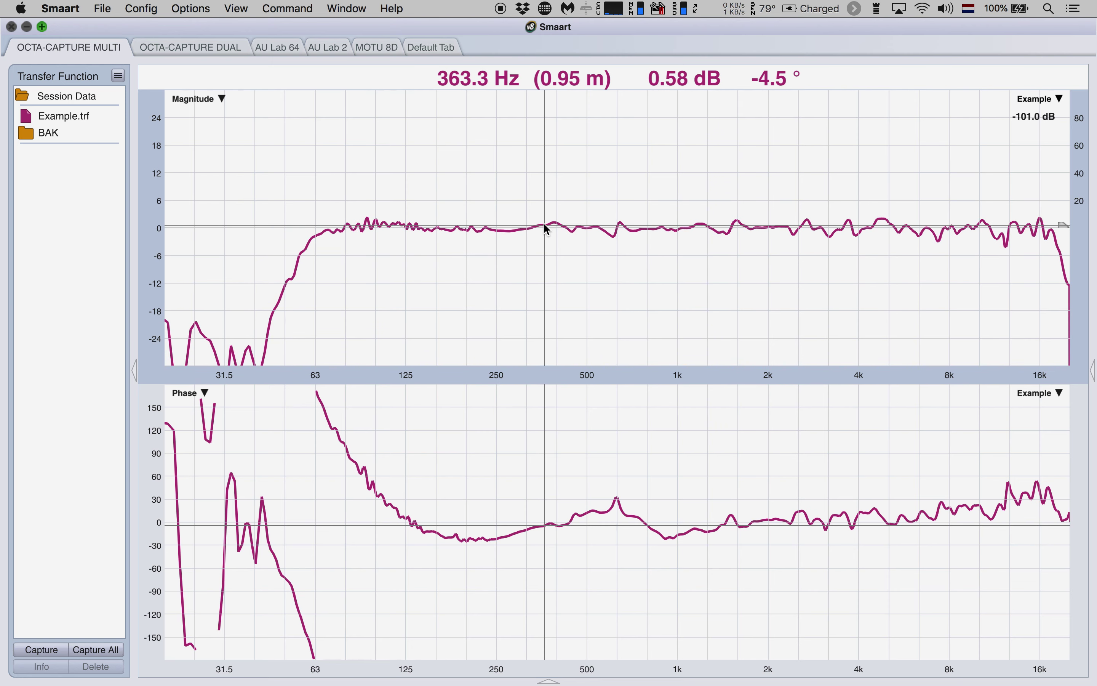
key(Down)
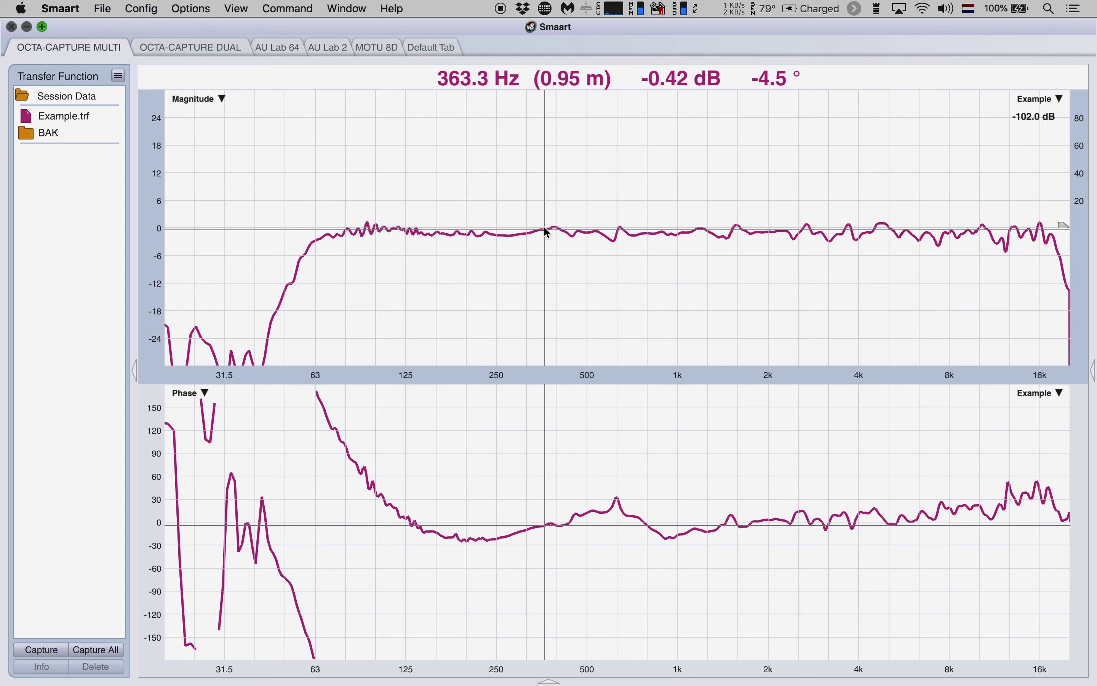
key(super+Tab)
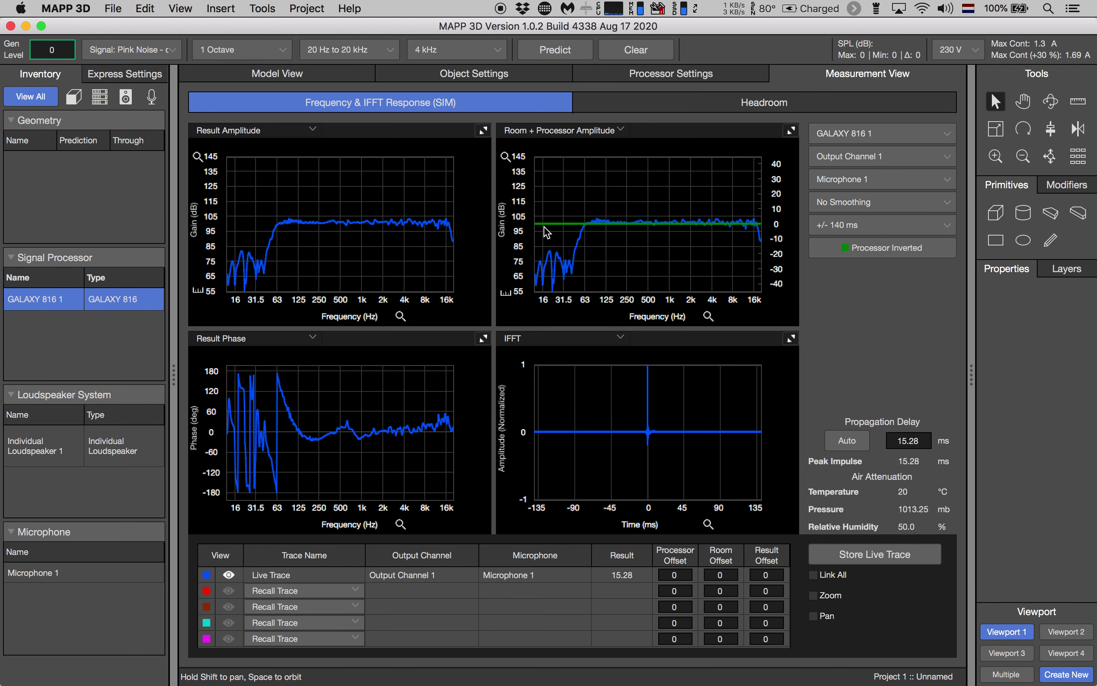
key(super+Tab)
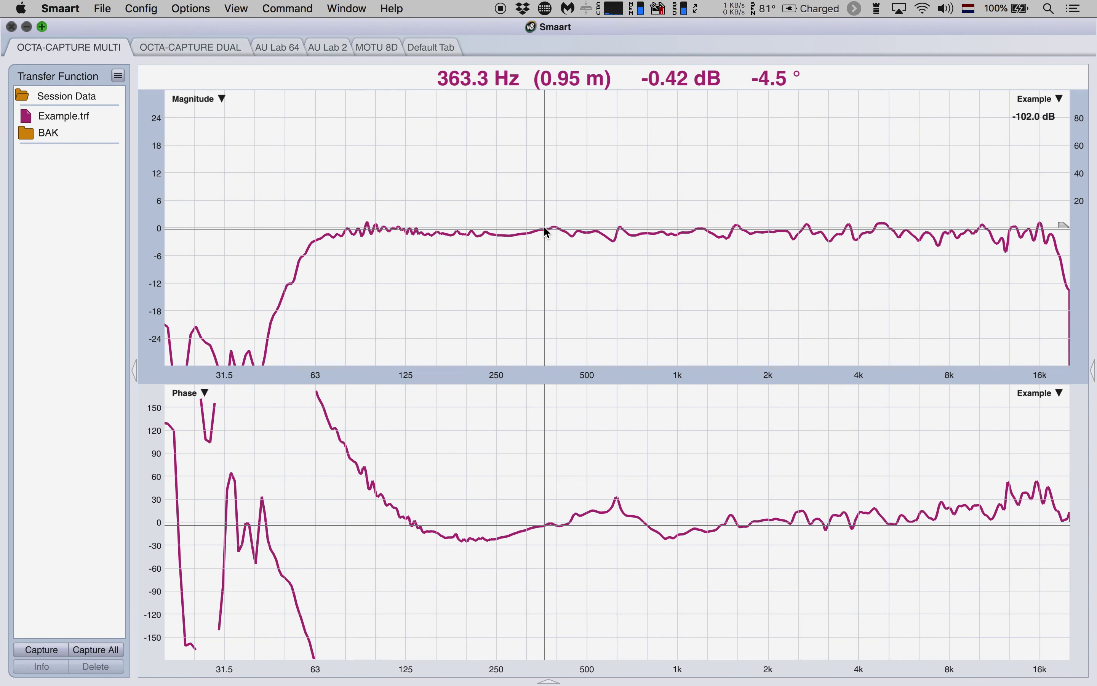